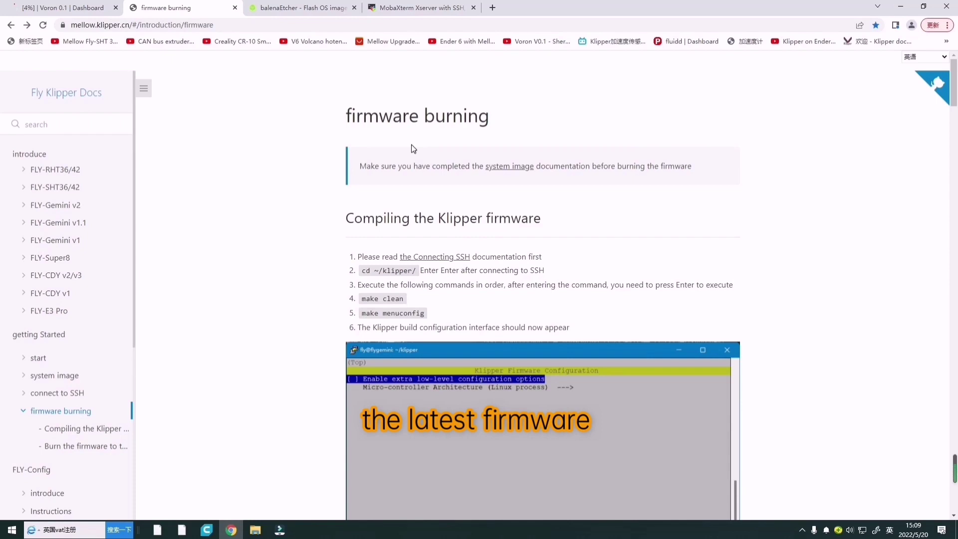
Download the FLY v2.9 system image from Fly Klipper Docs and show it in its folder.
double_click(222, 25)
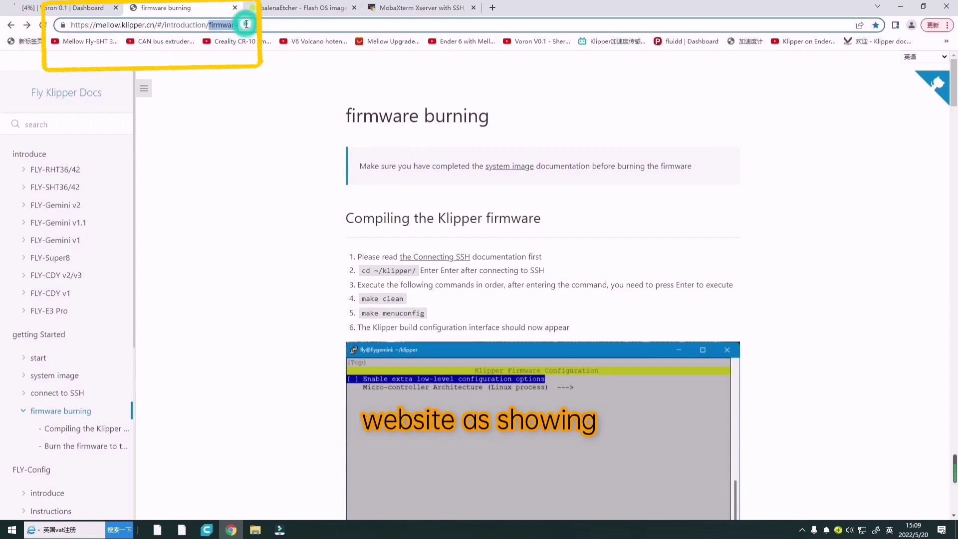
triple_click(246, 24)
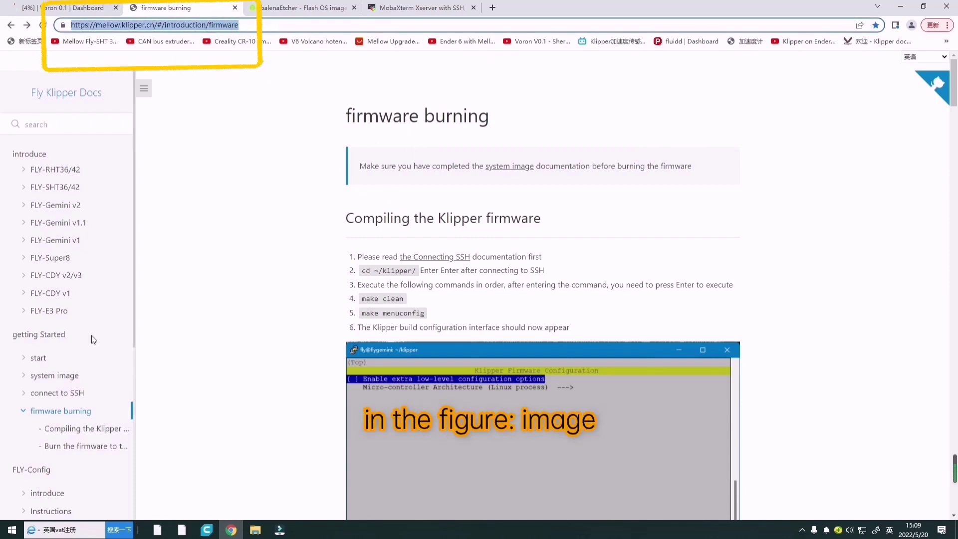
click(52, 374)
click(386, 263)
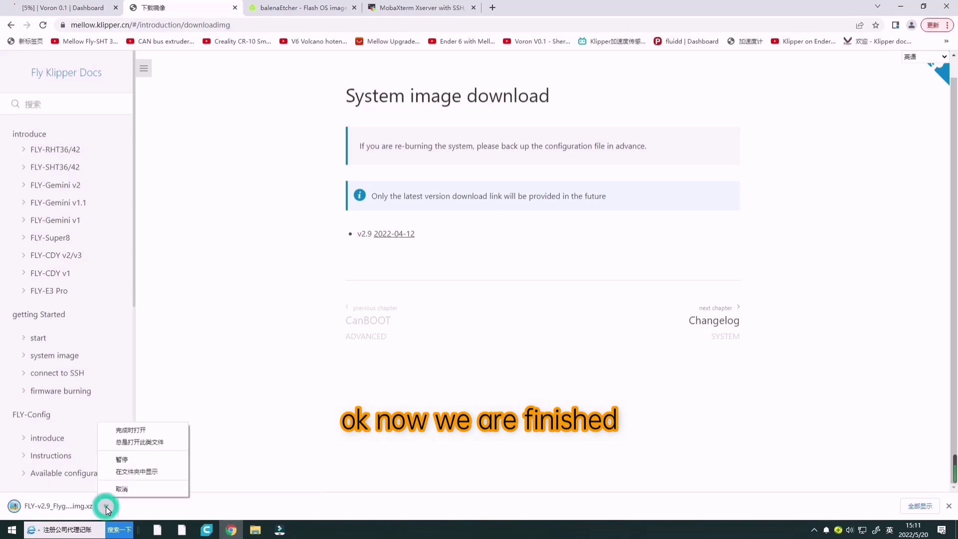
click(139, 475)
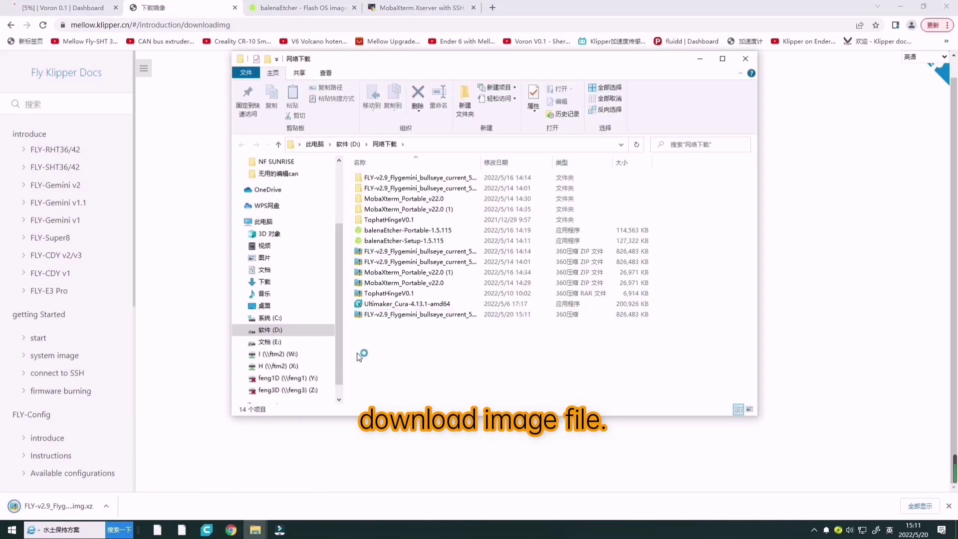
Download Etcher for Windows (x86|x64) Portable 1.5.115 from the balenaEtcher website.
right_click(372, 314)
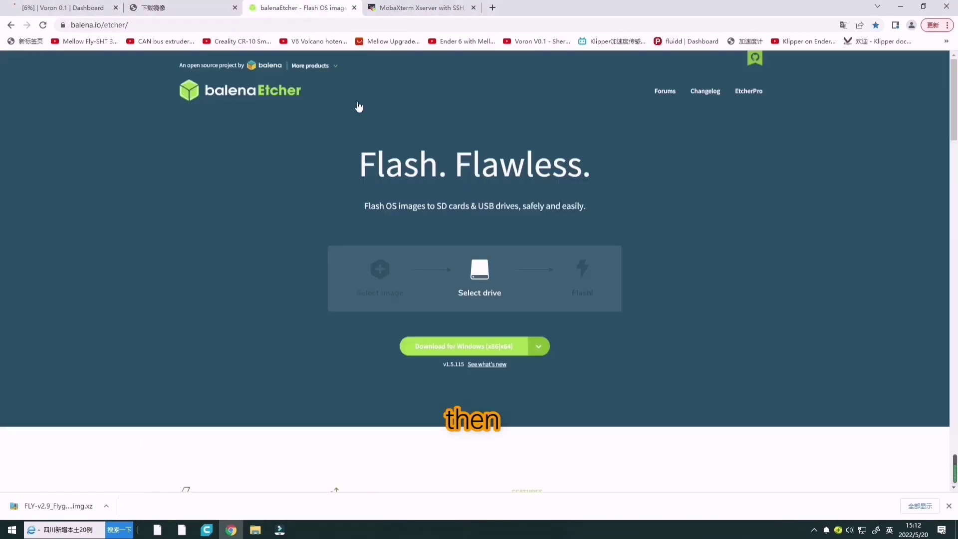
click(534, 351)
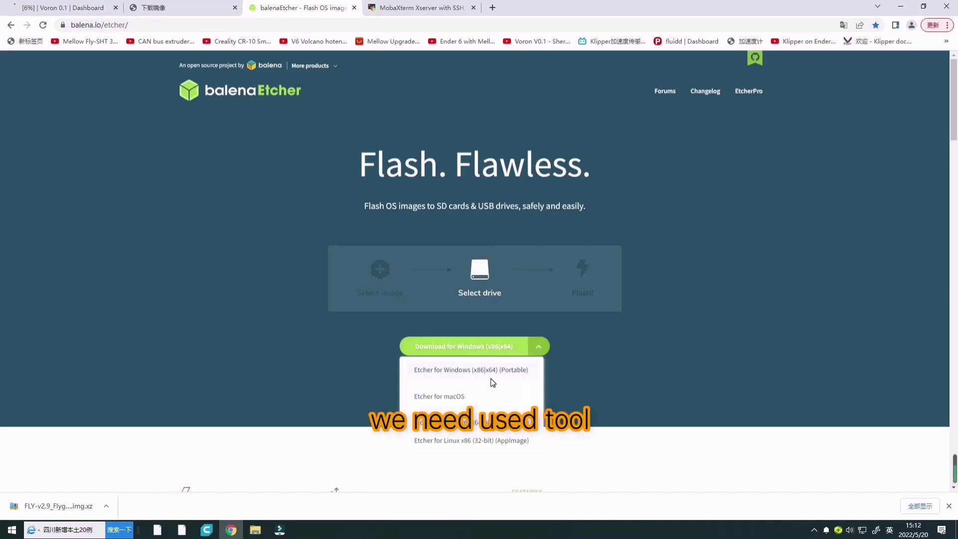
click(472, 374)
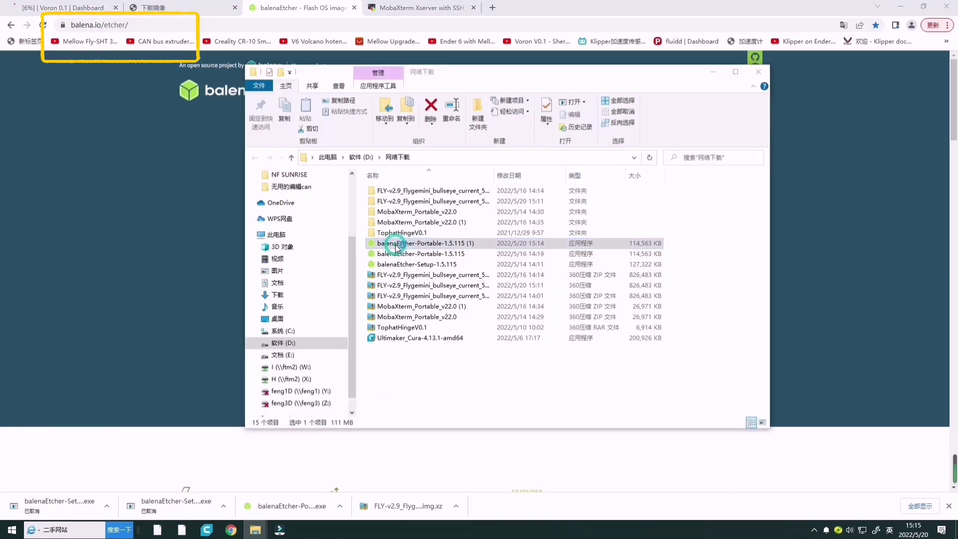
Launch portable Etcher and load the FLY-v2.9 .img file to flash from.
double_click(395, 245)
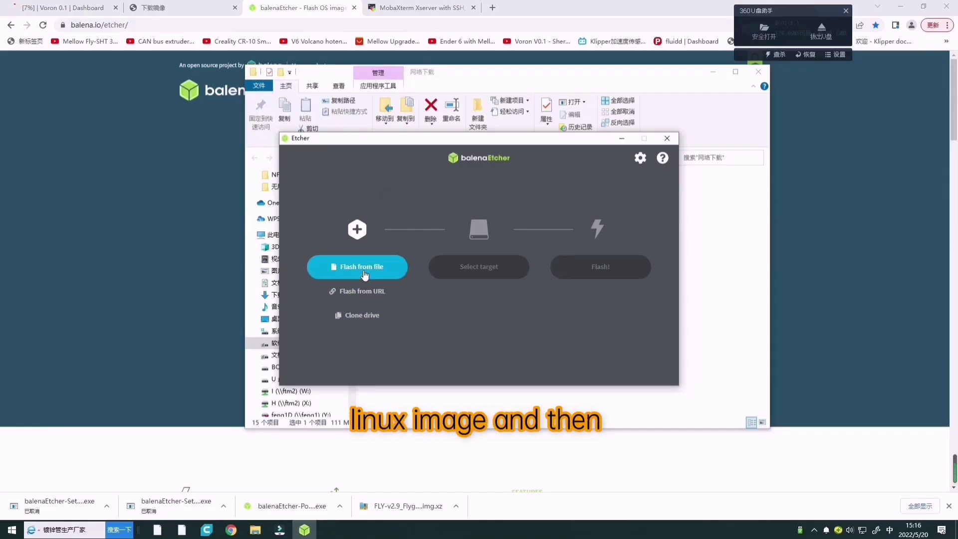
click(362, 267)
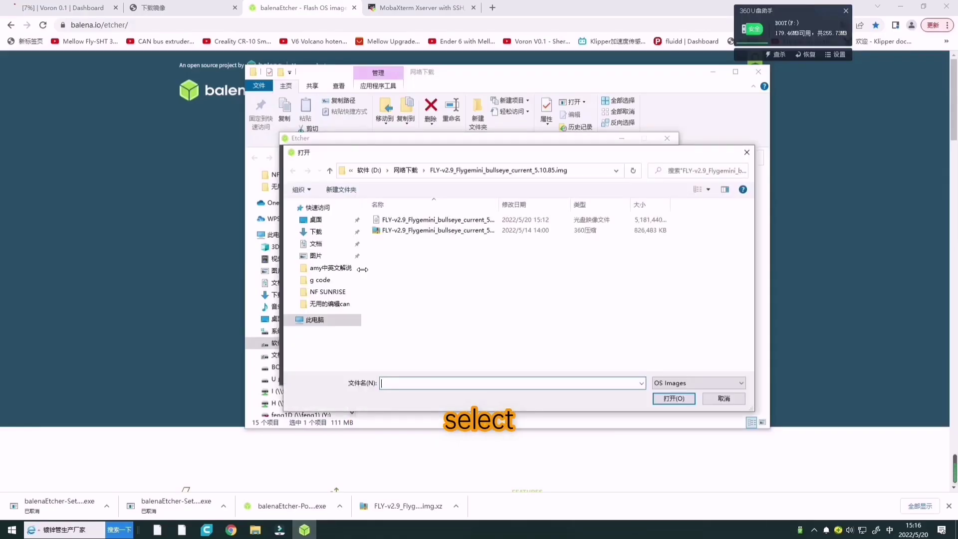
click(409, 220)
click(653, 397)
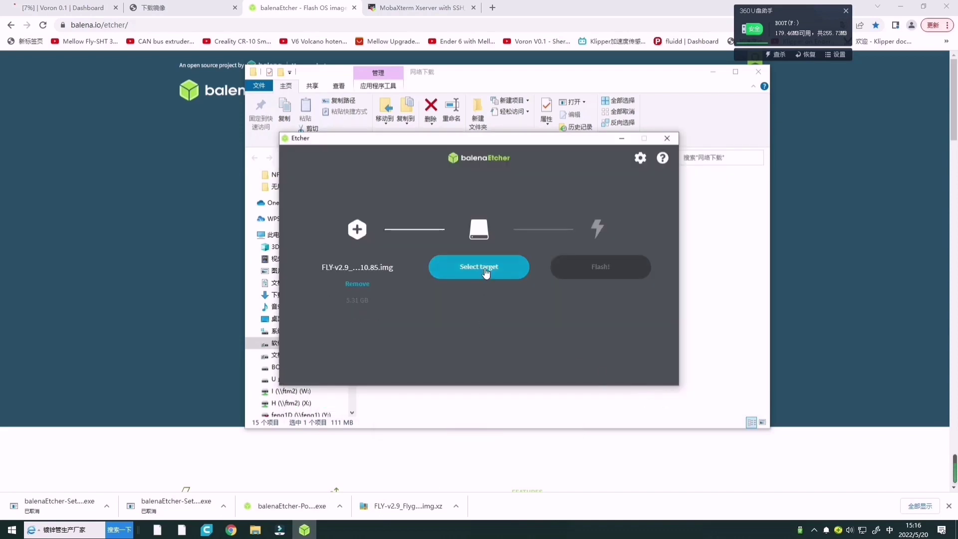
Select the Generic STORAGE DEVICE USB card as target and flash the image to it.
click(480, 269)
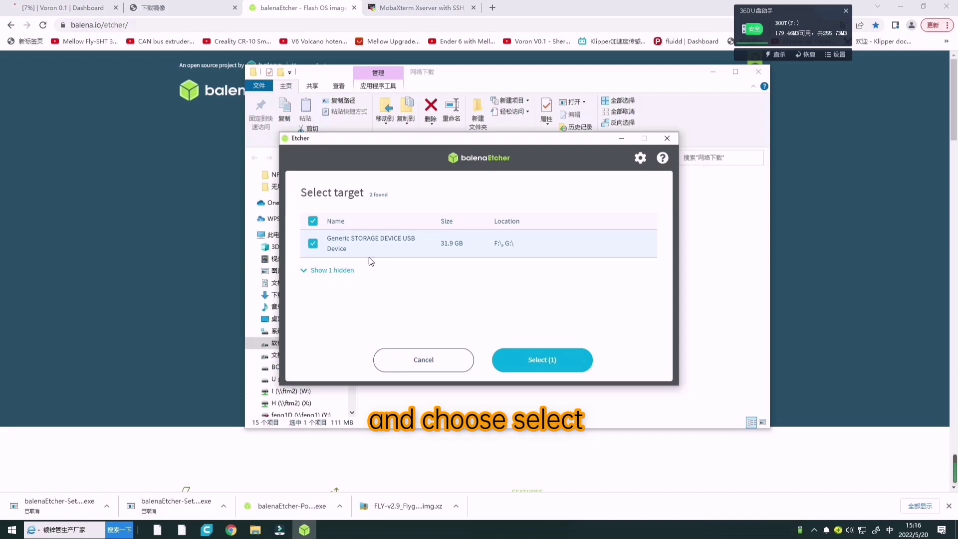
click(543, 360)
click(597, 278)
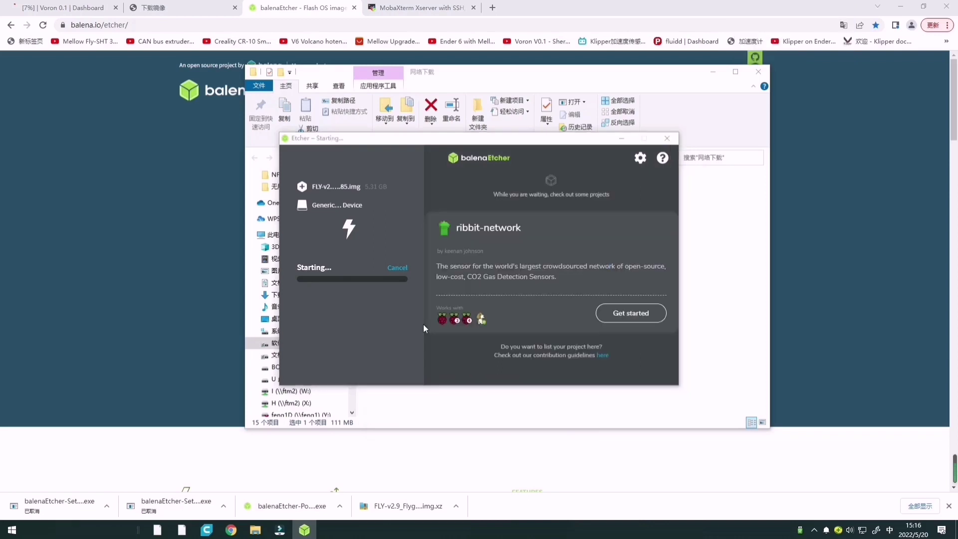
click(717, 74)
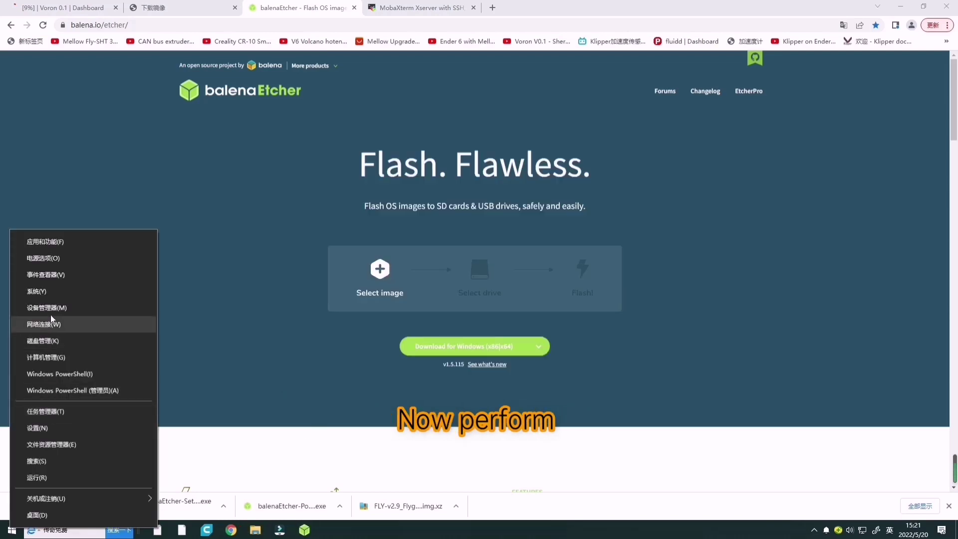
Open Device Manager and expand Ports (COM & LPT) to show USB-SERIAL CH340 (COM3).
click(54, 308)
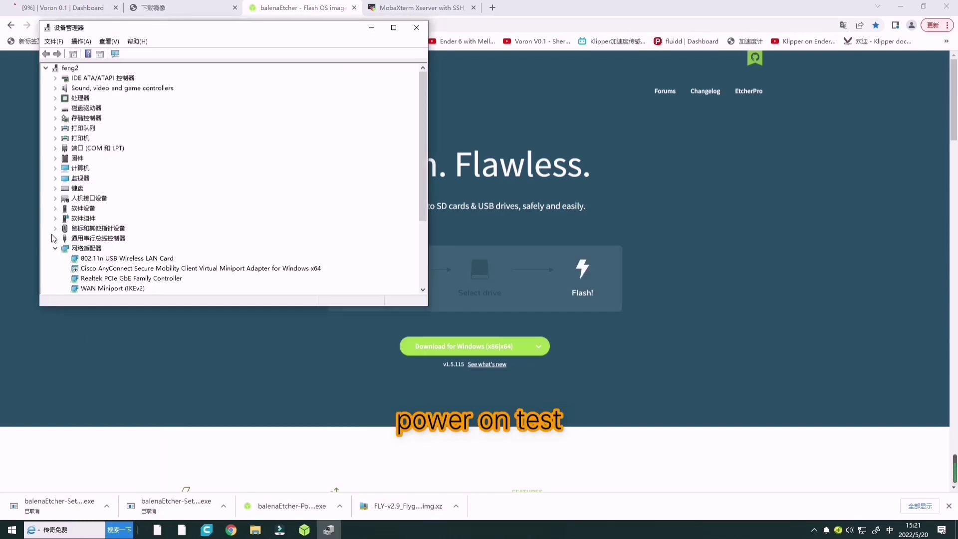
click(54, 148)
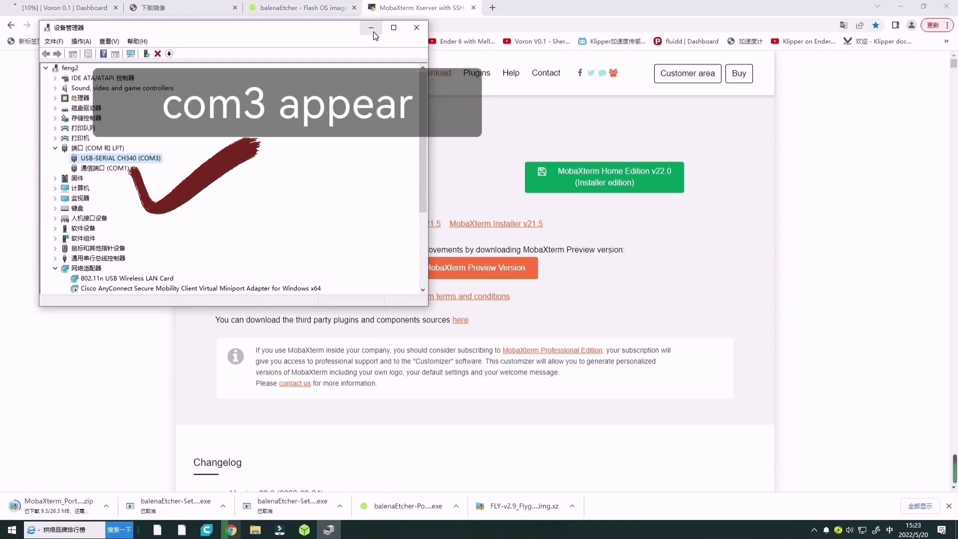
Launch MobaXterm_Personal_22.0 from the extracted MobaXterm_Portable_v22.0 (2) folder.
click(373, 31)
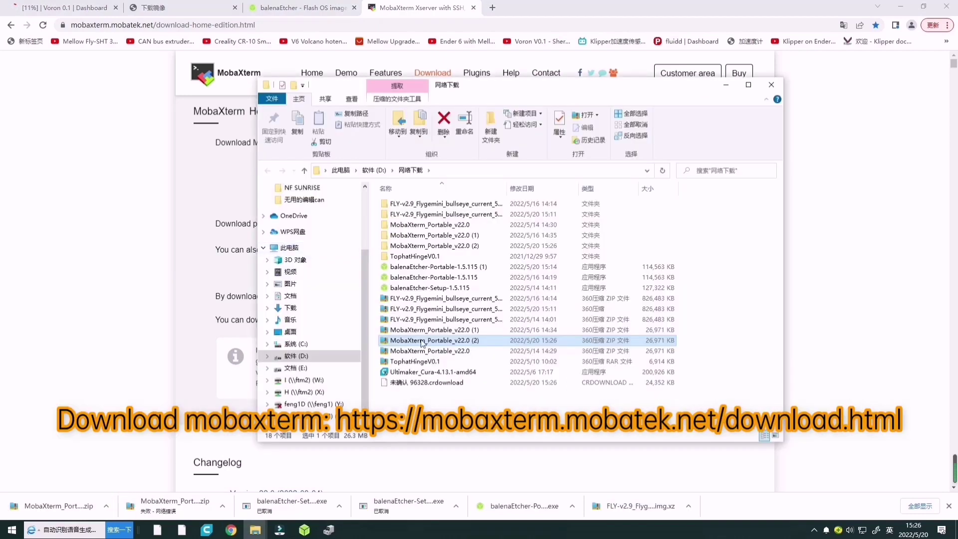
double_click(422, 248)
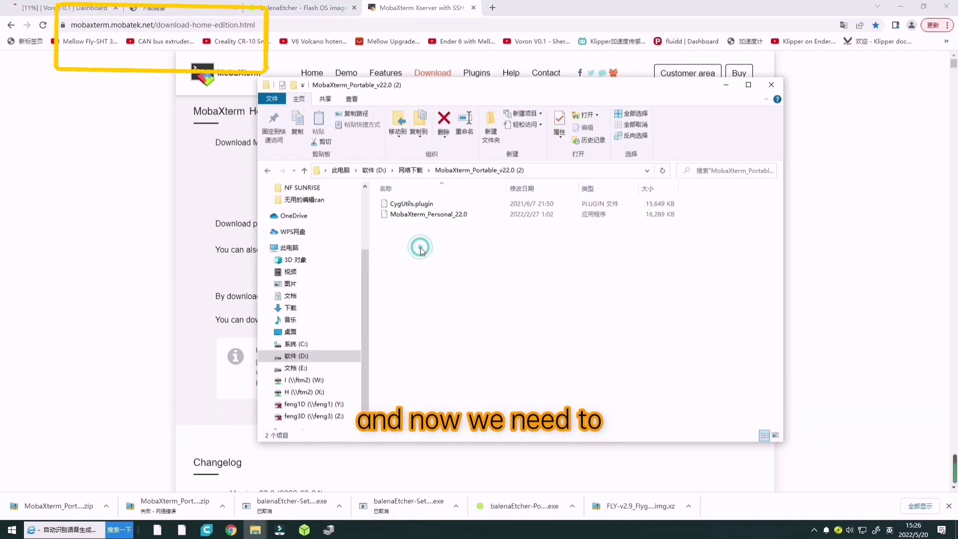
double_click(426, 216)
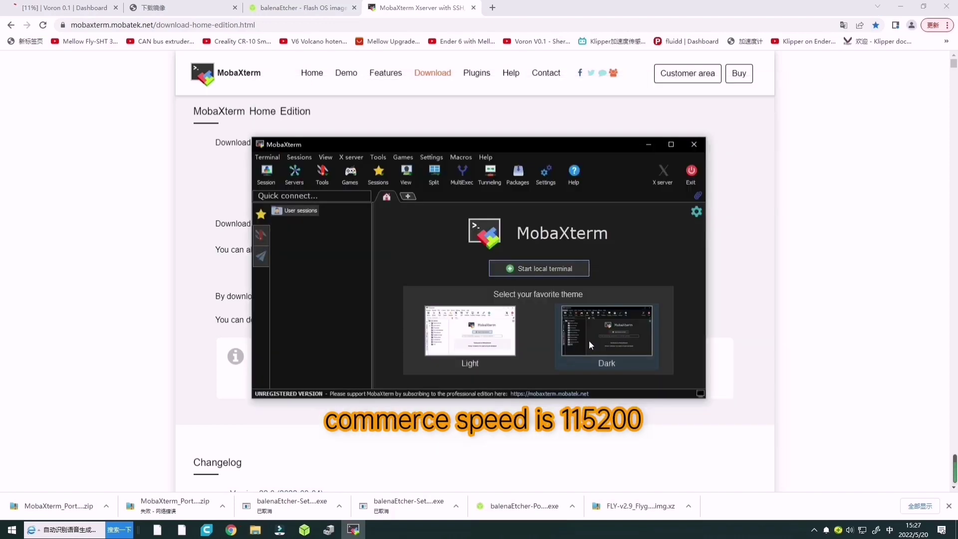
Create and open a serial session on COM3 (USB-SERIAL CH340) at 115200 bps.
click(264, 176)
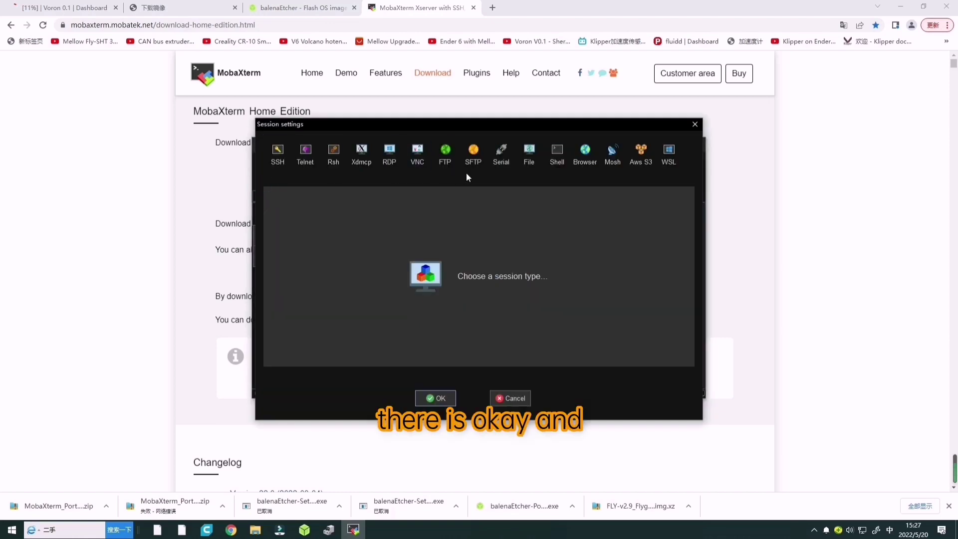
click(495, 166)
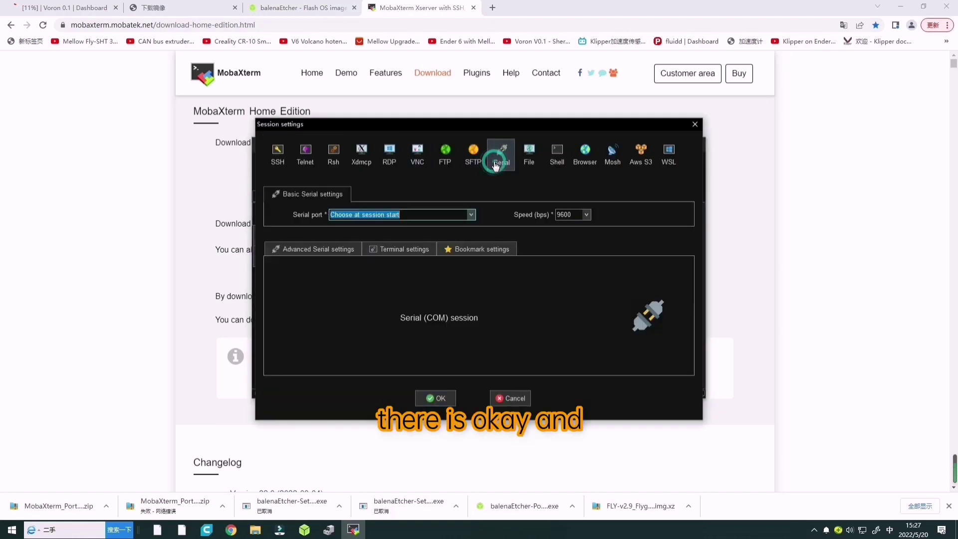
click(469, 214)
click(424, 241)
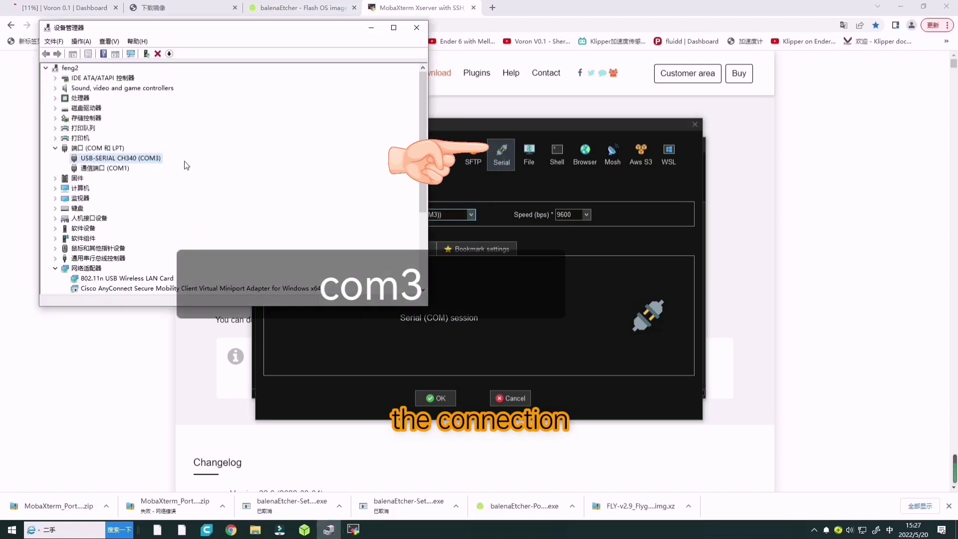
click(490, 214)
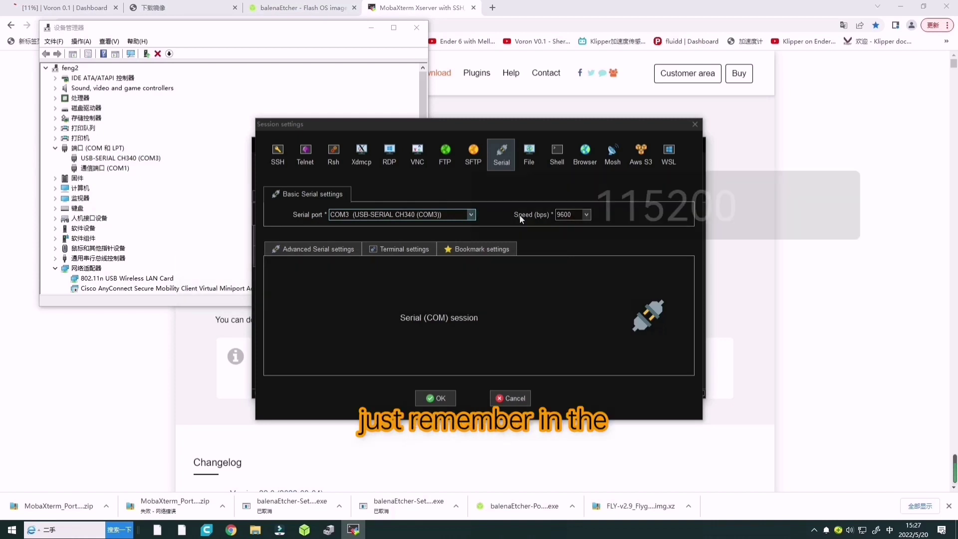
click(586, 215)
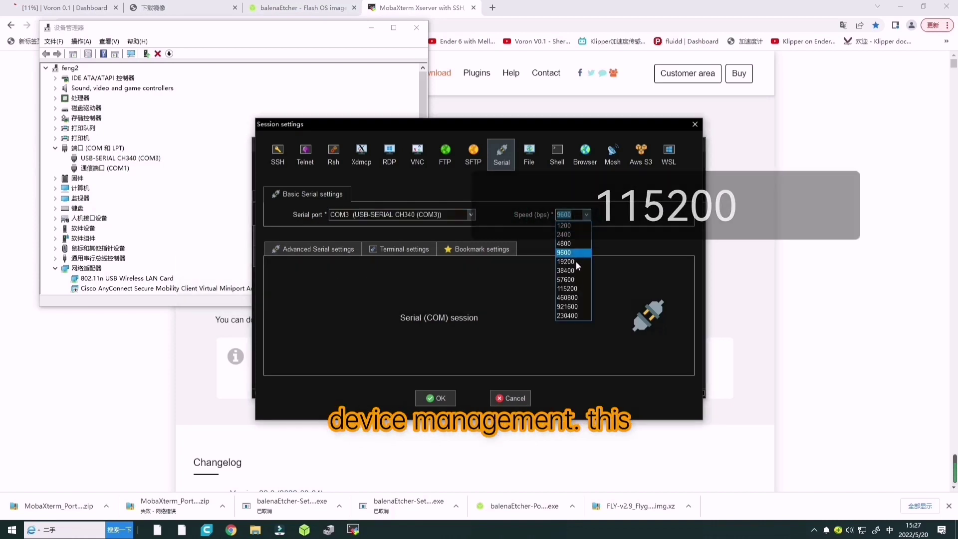
click(574, 289)
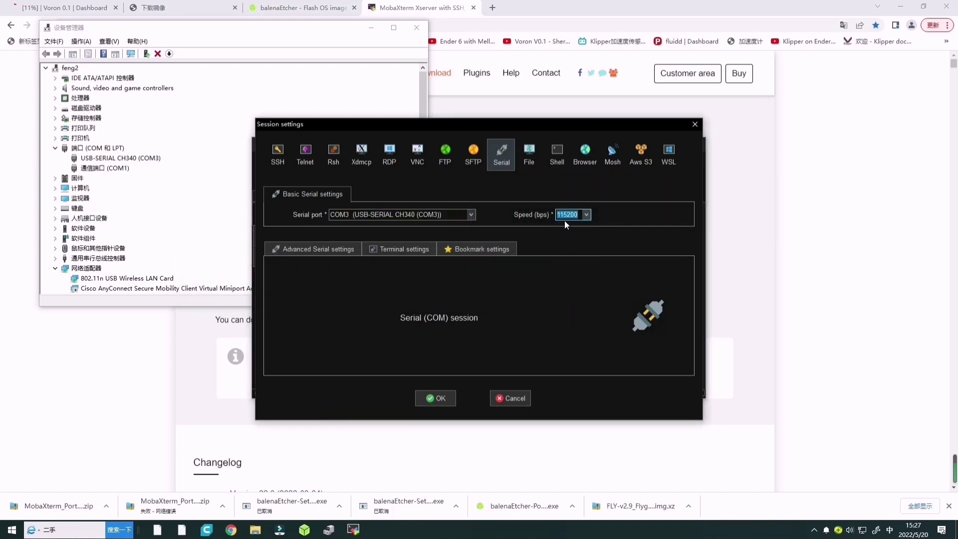
click(432, 399)
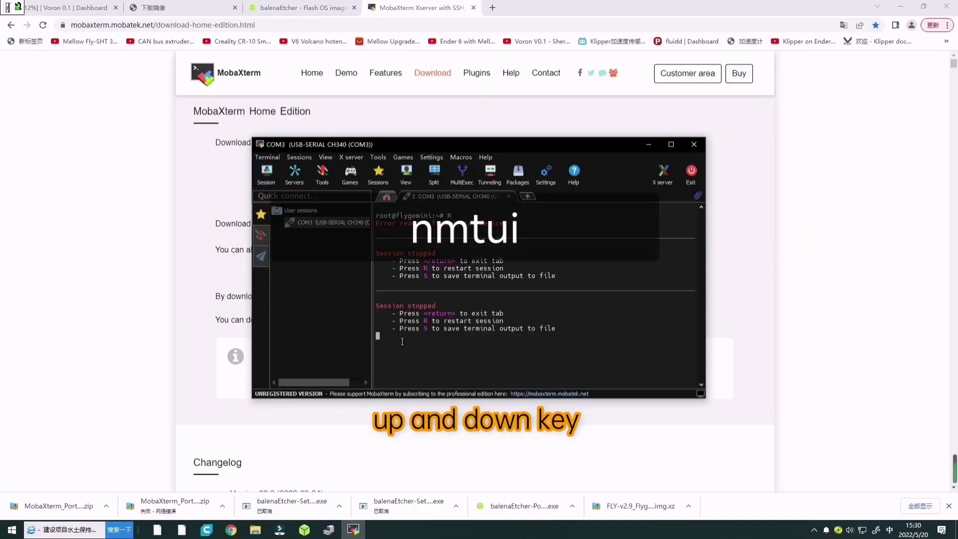
Run nmtui, activate the FLY Wi-Fi connection with its password, and return to the main menu.
text(mut)
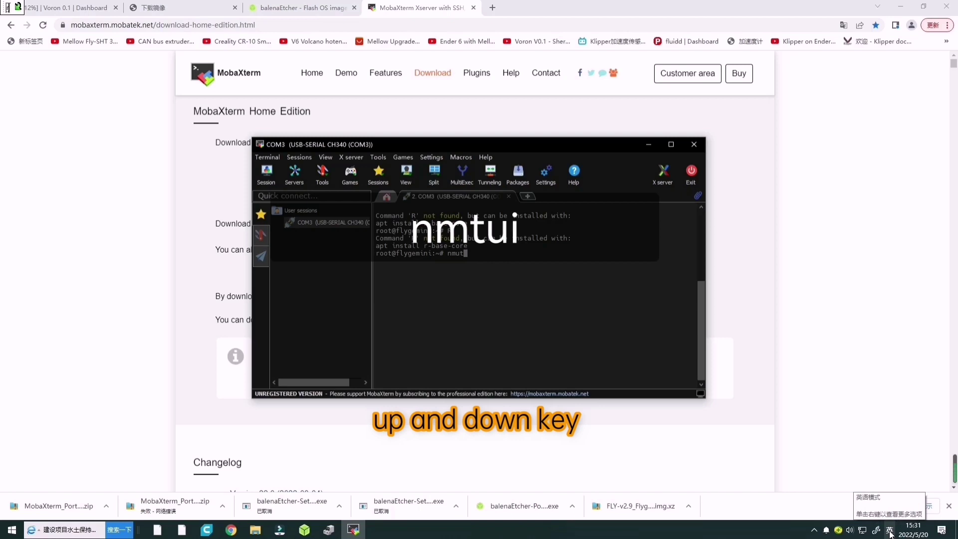
text(i)
key(Return)
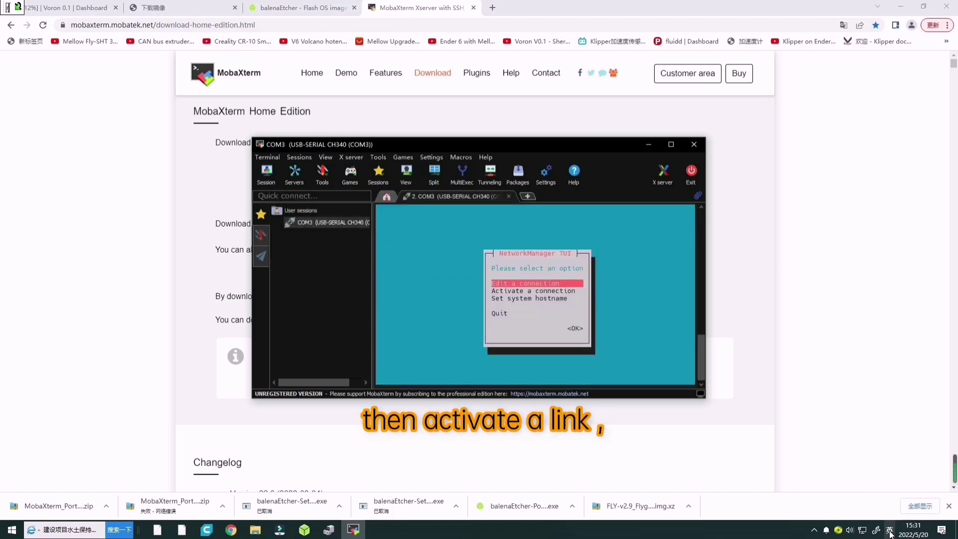
key(Down)
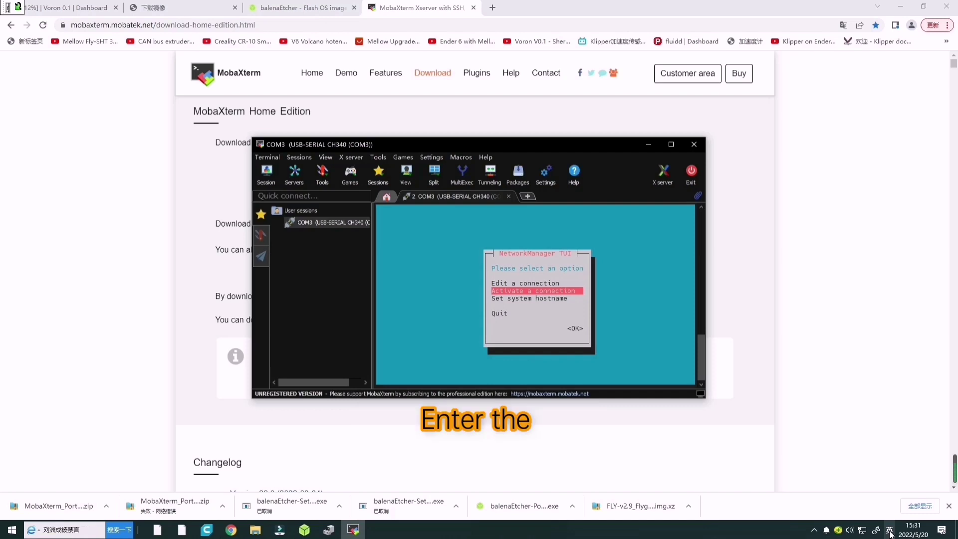
key(Return)
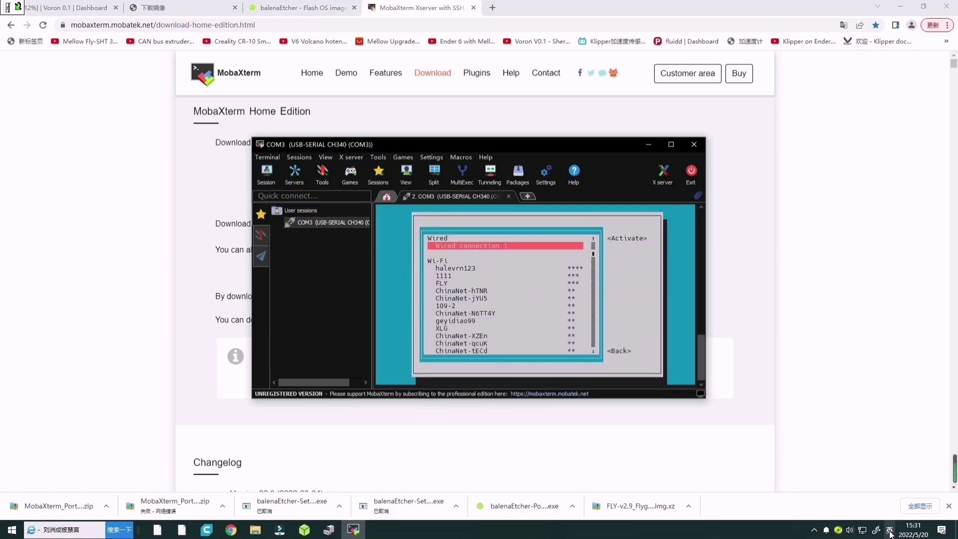
key(Down)
key(Down)
key(Down)
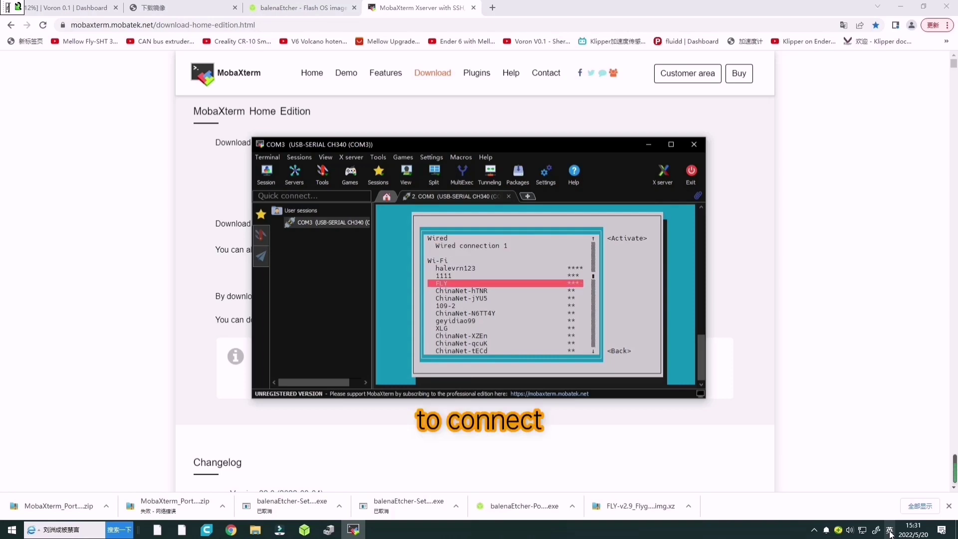
key(Return)
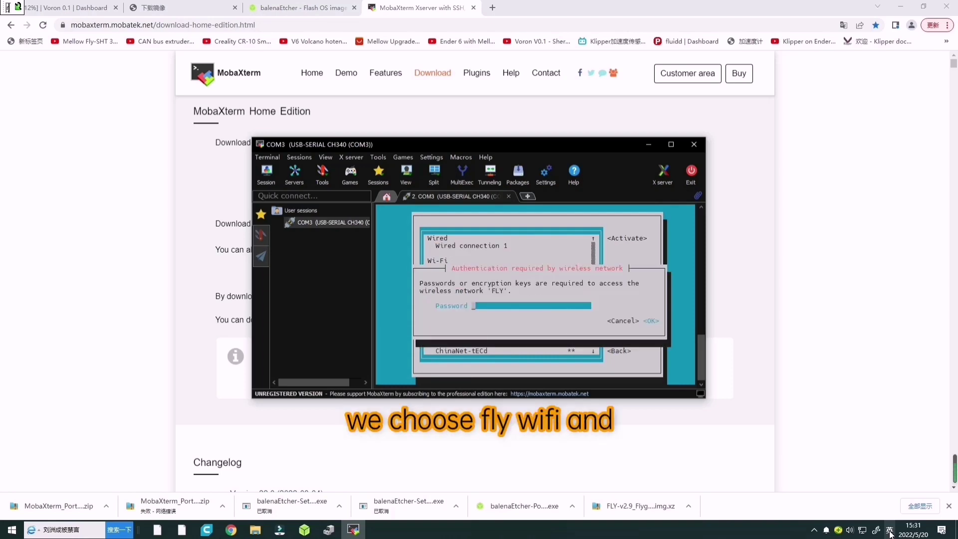
text(****)
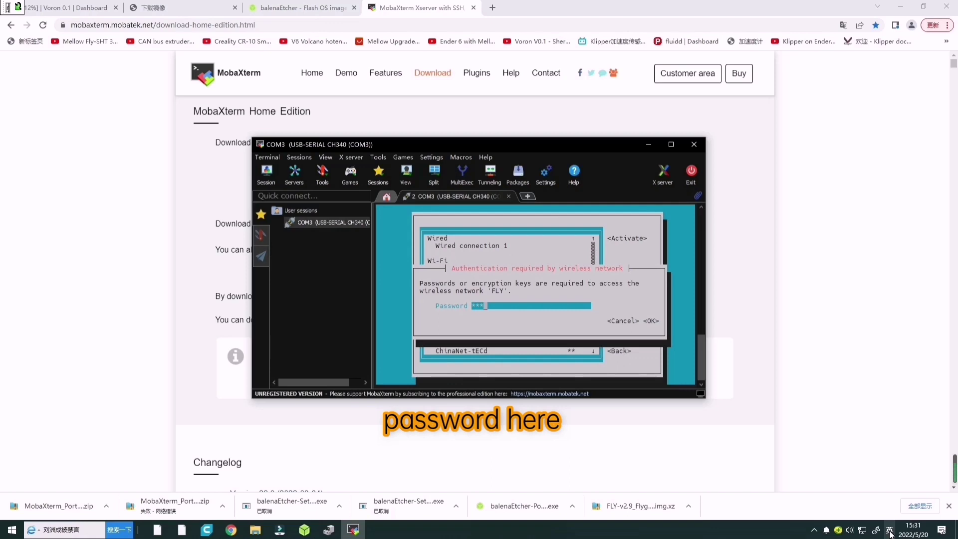
text(*******)
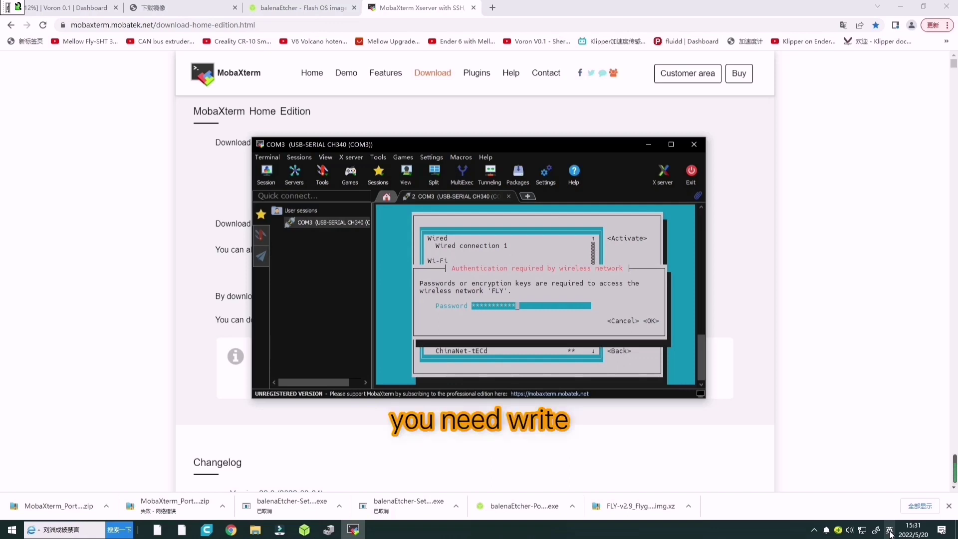
key(Return)
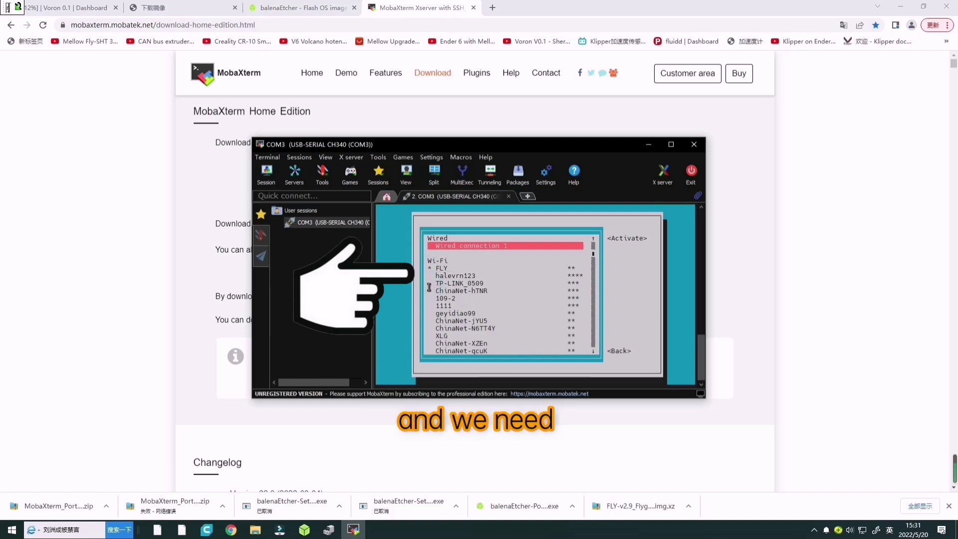
key(Escape)
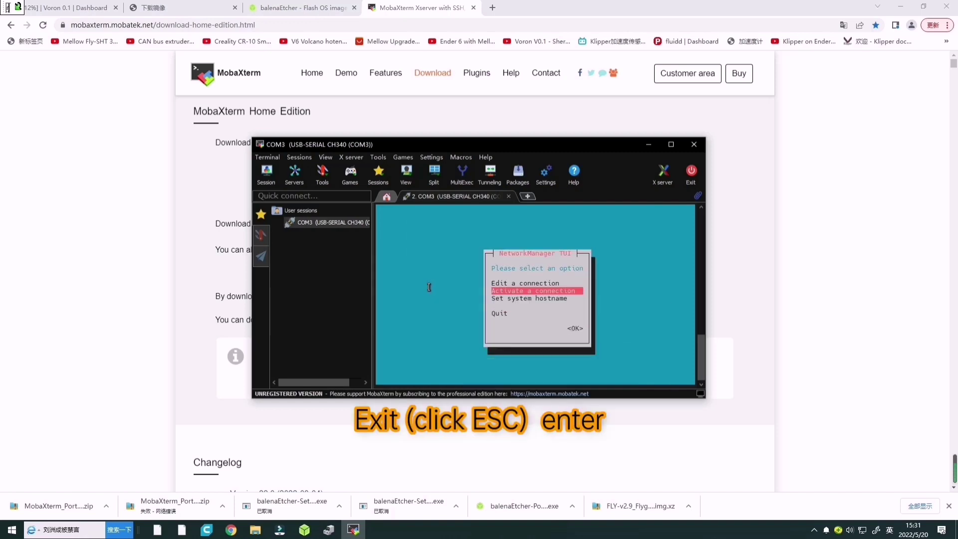
Quit nmtui, run ip a, and copy the wlan0 address 192.168.6.235.
key(Escape)
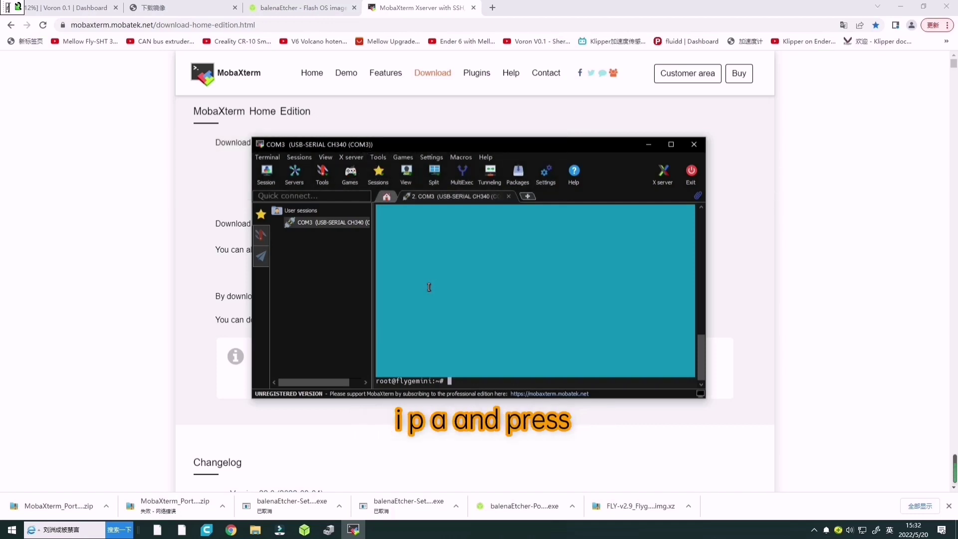
text(ip )
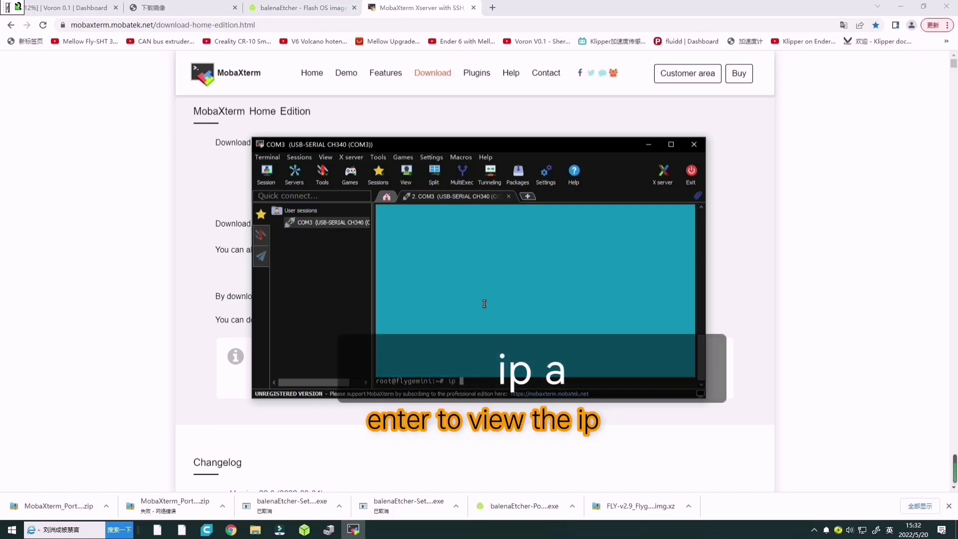
text(a)
key(Return)
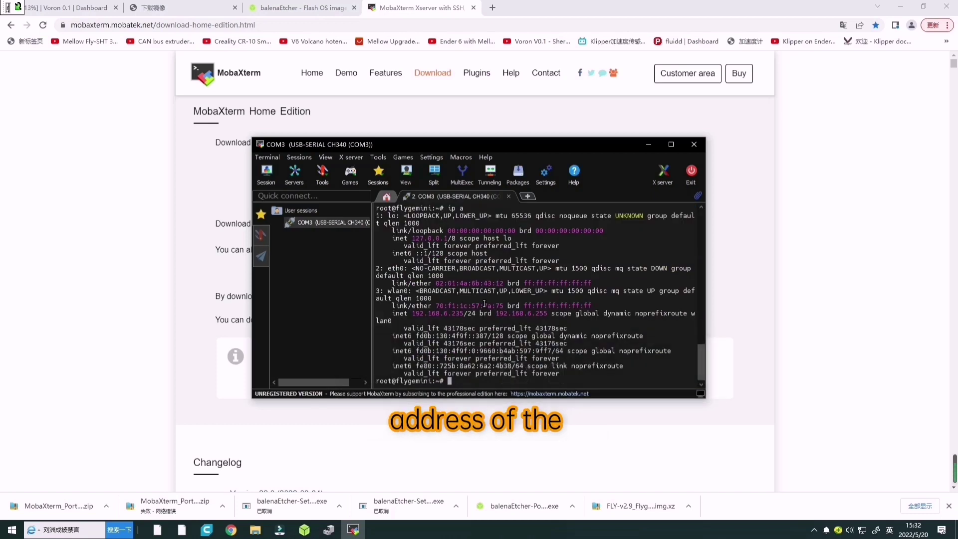
drag(412, 313, 464, 313)
key(ctrl+c)
key(Return)
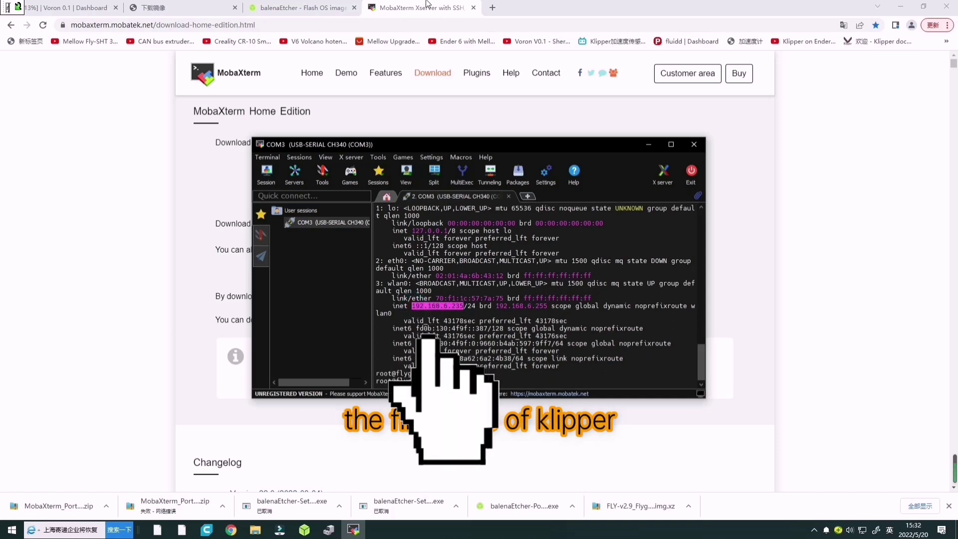
Load the Fluidd dashboard at 192.168.6.235 in a new Chrome tab.
click(492, 14)
click(491, 7)
key(ctrl+v)
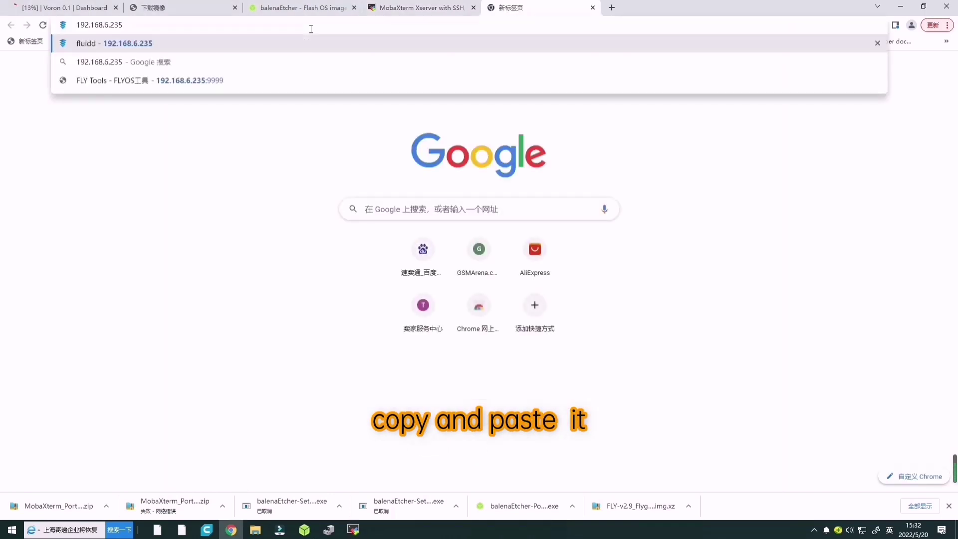
key(Return)
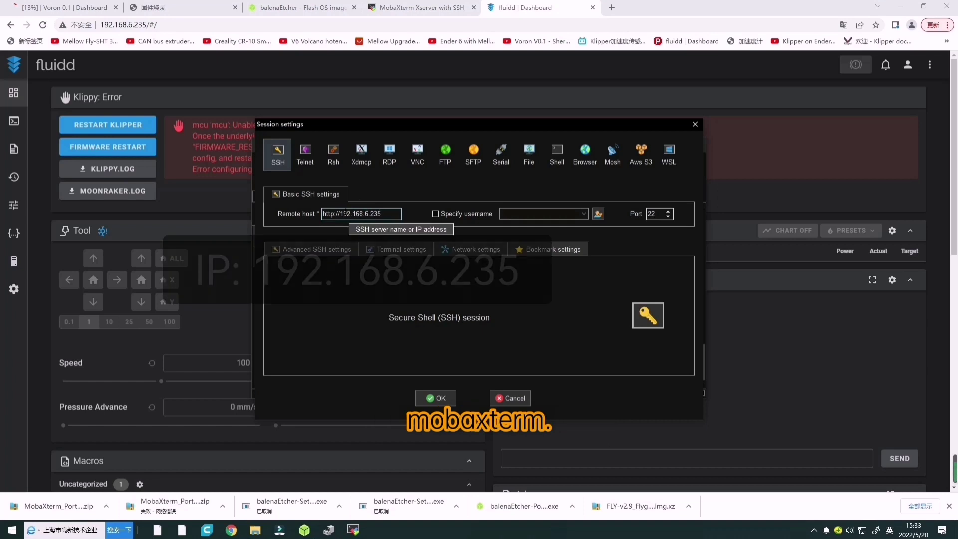
Set the SSH remote host to 192.168.6.235 with username fly and connect.
key(BackSpace)
key(BackSpace)
key(BackSpace)
key(BackSpace)
key(BackSpace)
click(435, 214)
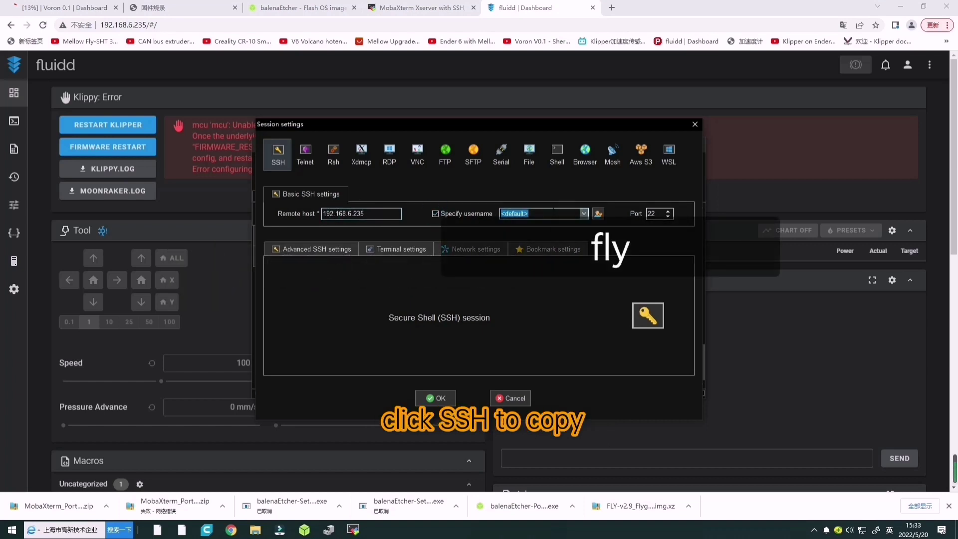
text(fly)
click(434, 398)
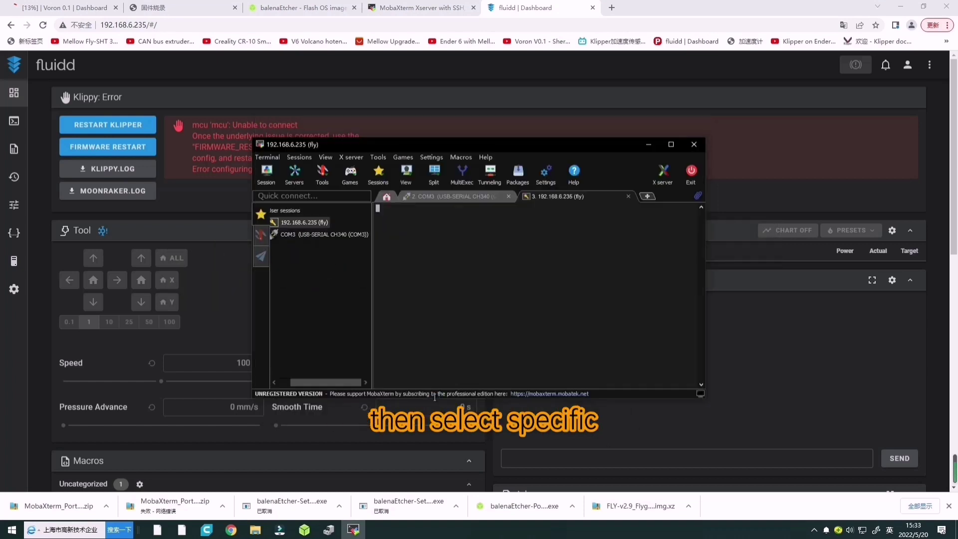
Enter and save the login password, decline a master password, and return to the Klipper docs.
text(mellow)
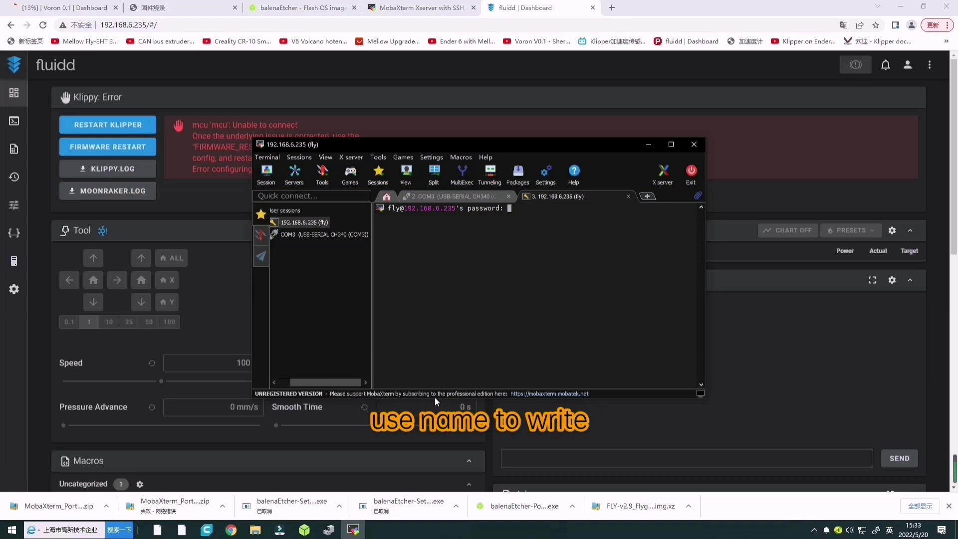
key(Return)
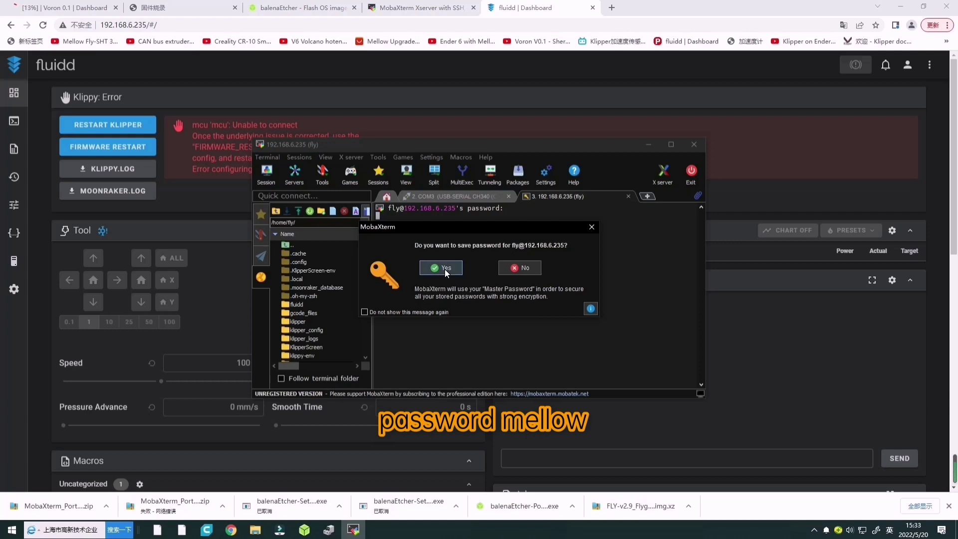
click(444, 268)
click(520, 375)
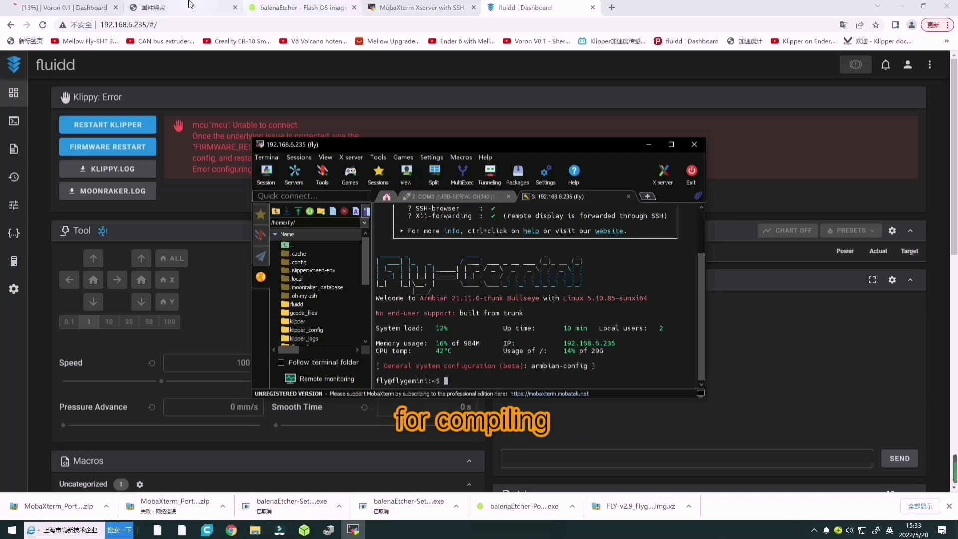
click(164, 7)
drag(358, 106, 471, 125)
Copy cd ~/klipper/ from the docs and run it in the SSH terminal.
click(388, 118)
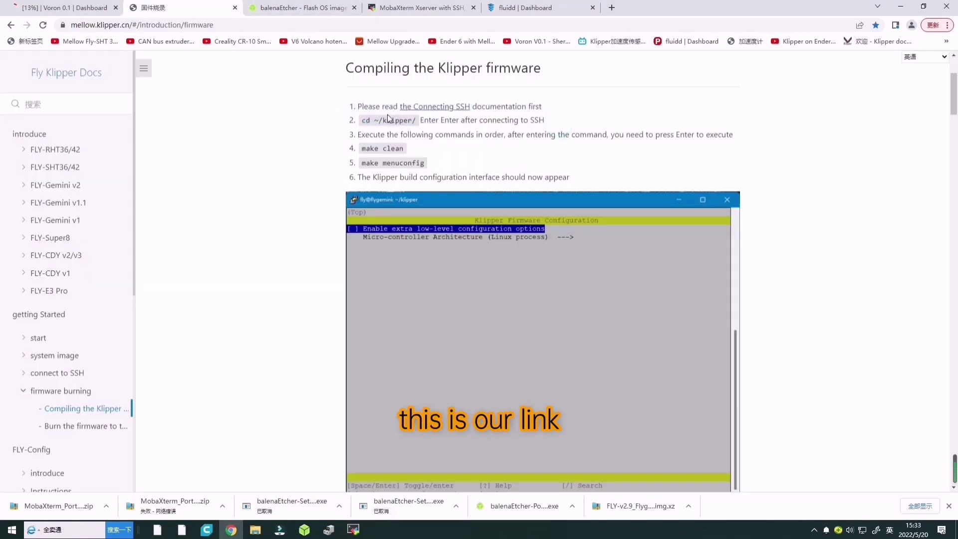
drag(361, 120, 416, 120)
key(ctrl+c)
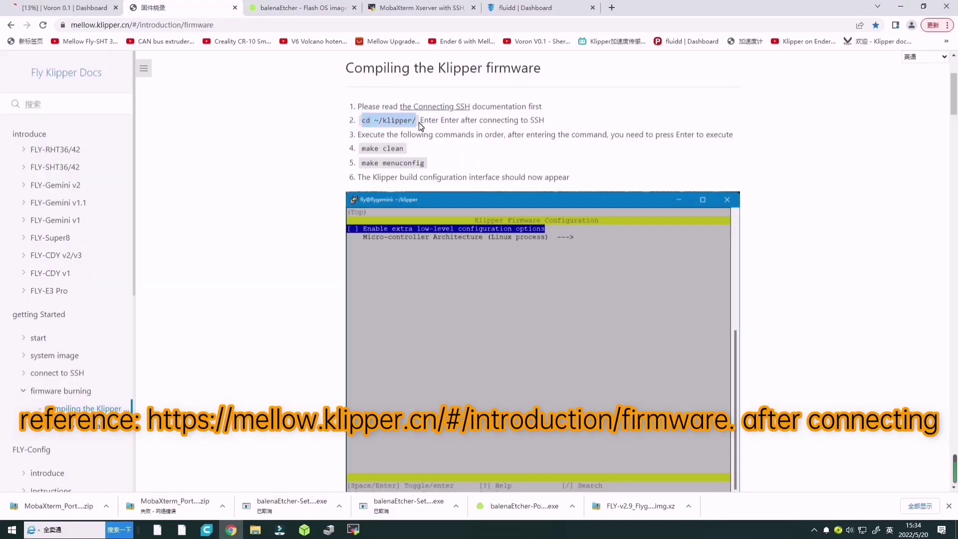
click(353, 529)
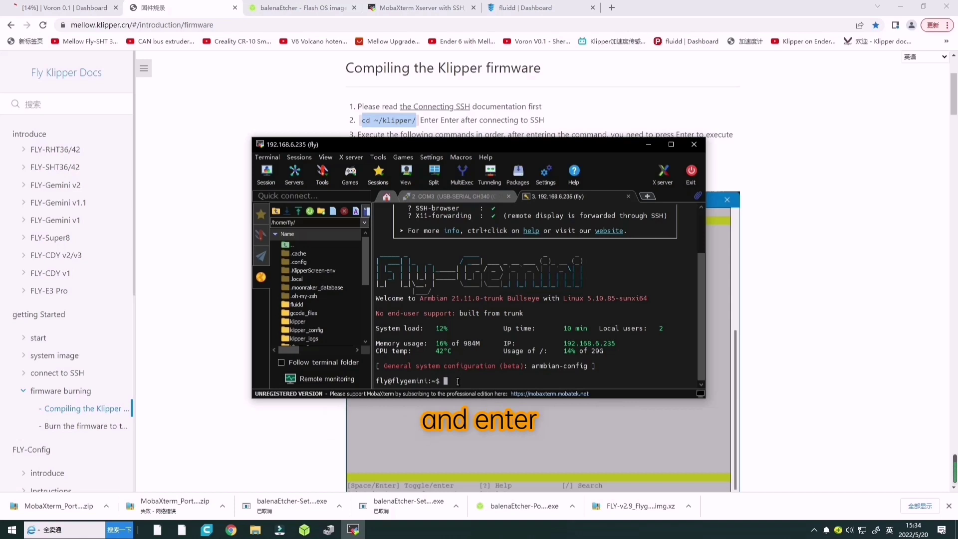
right_click(458, 381)
click(453, 319)
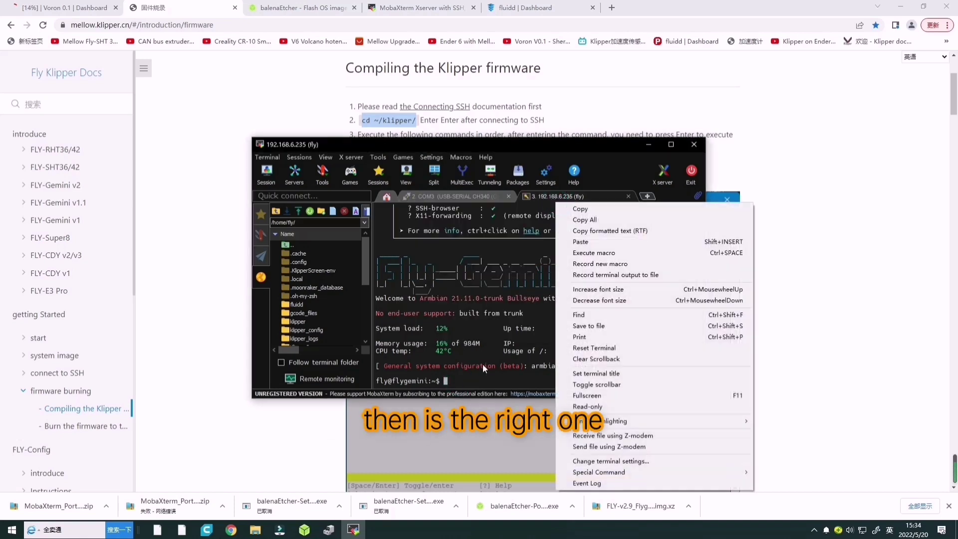
click(580, 241)
key(Return)
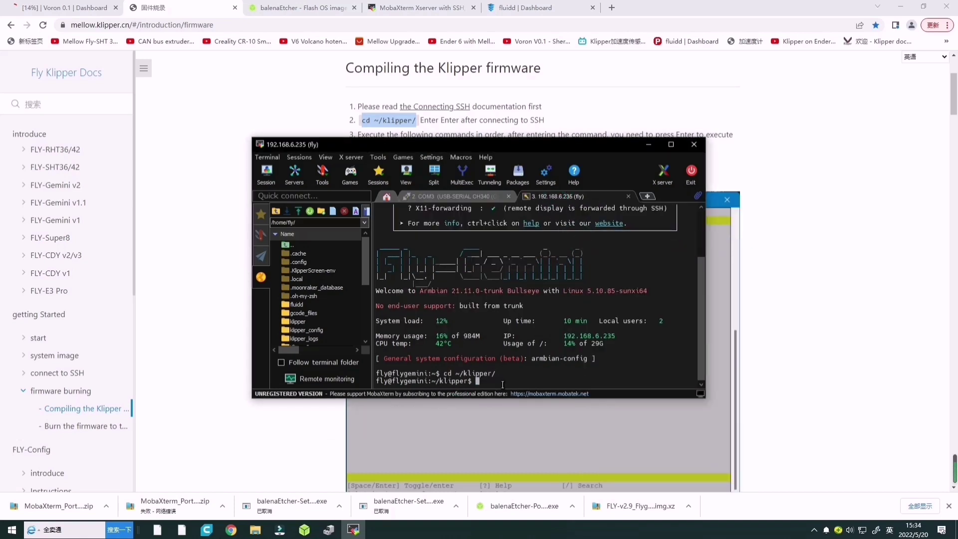
Paste make clean from the docs into the terminal and run it.
click(300, 114)
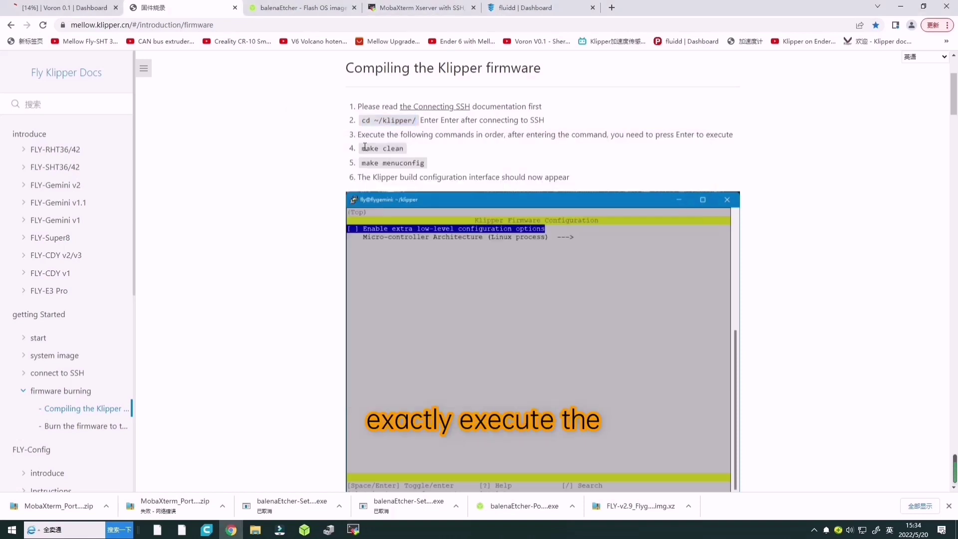
click(353, 529)
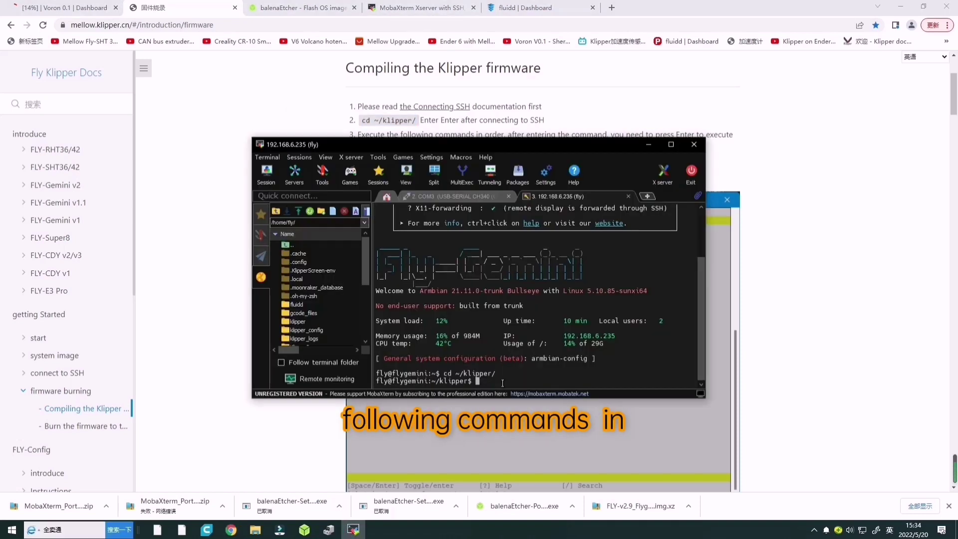
right_click(492, 288)
click(451, 317)
click(504, 123)
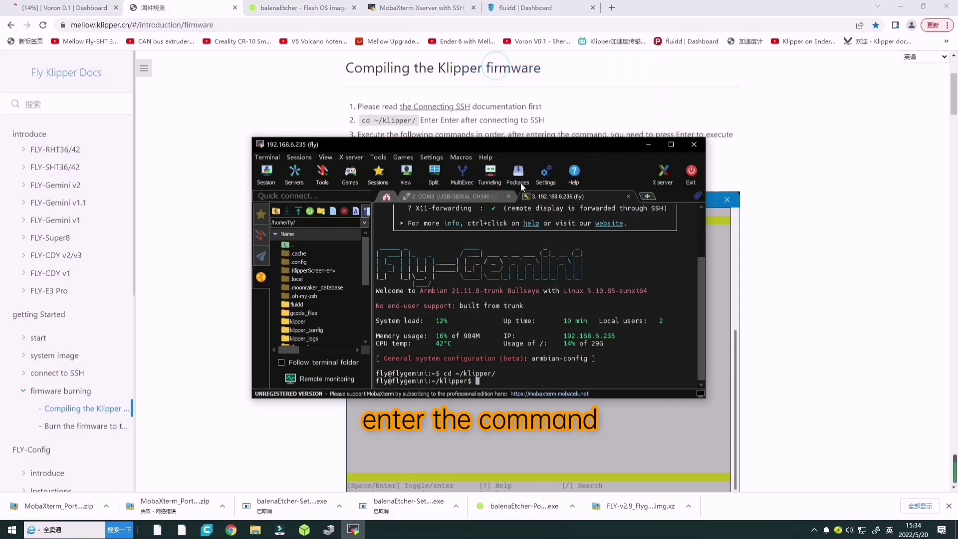
key(Return)
Copy make menuconfig from the docs and run it in the terminal, confirming the paste.
click(233, 196)
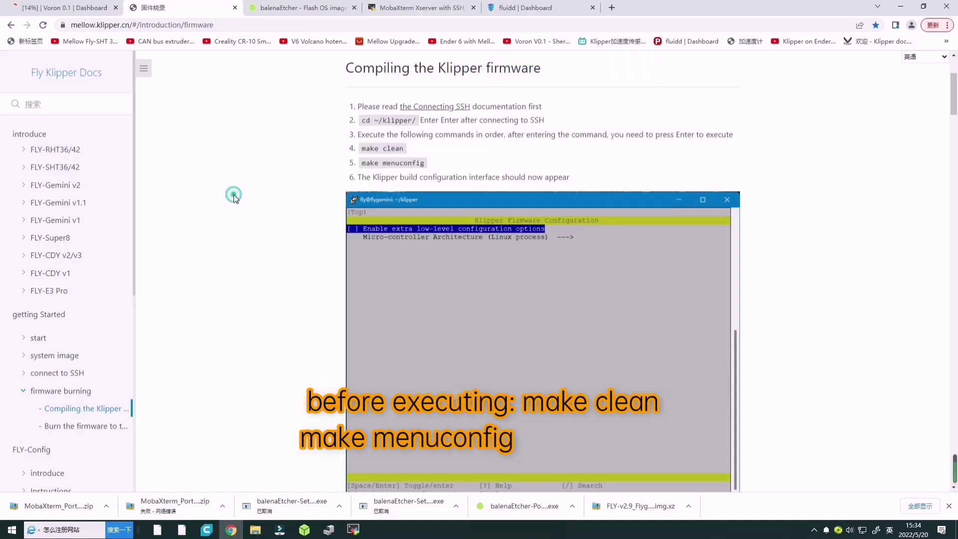
triple_click(366, 162)
key(ctrl+c)
click(353, 529)
right_click(680, 384)
click(696, 131)
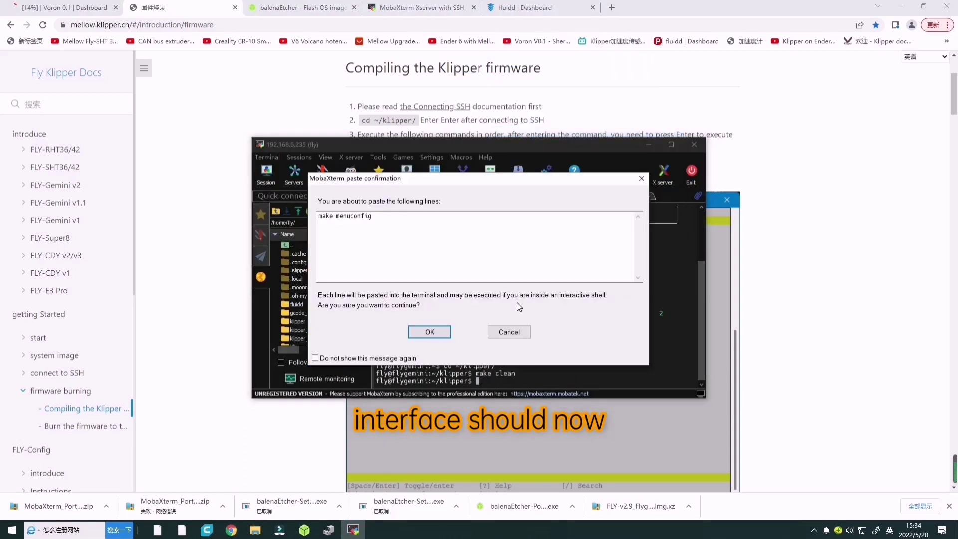
click(429, 332)
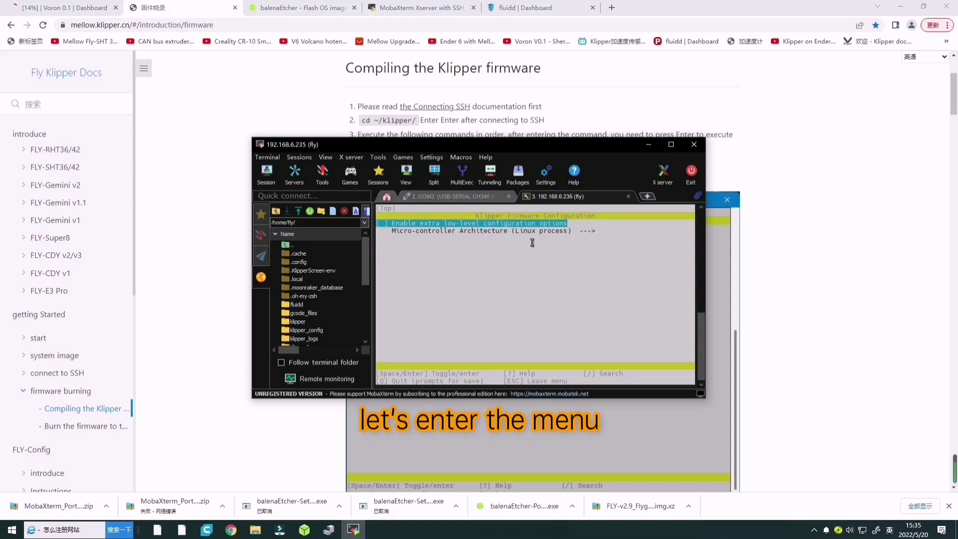
Set the micro-controller architecture to STMicroelectronics STM32 and the processor model to STM32F405.
key(Down)
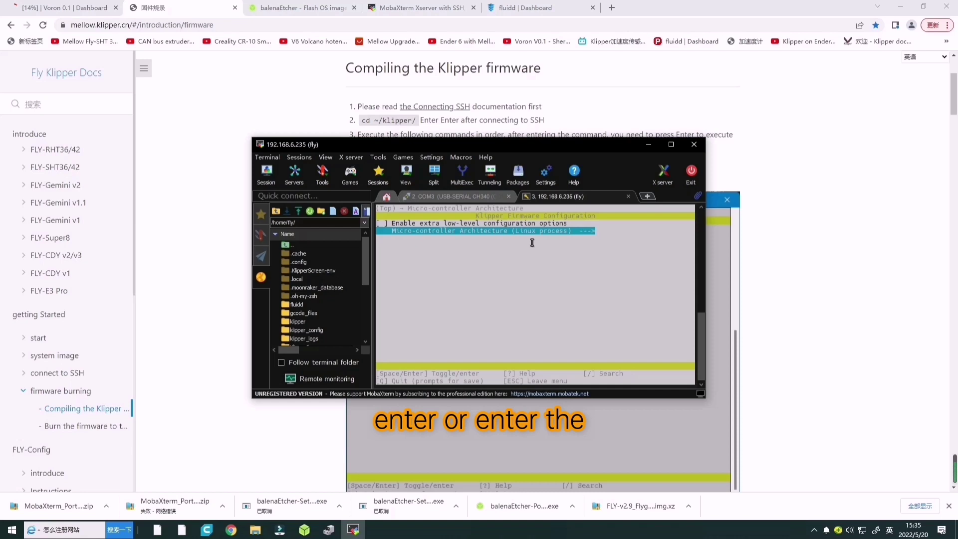
key(Return)
key(Up)
key(Up)
key(Up)
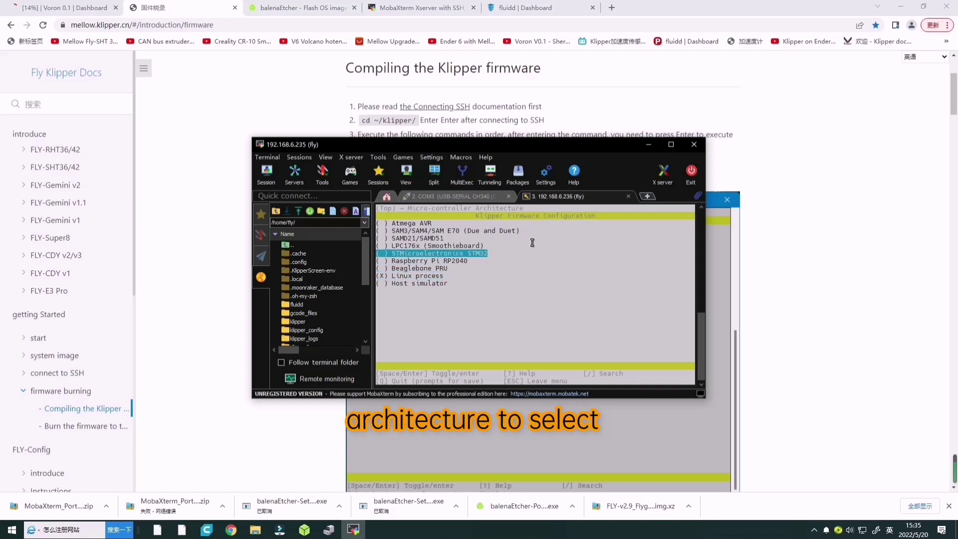
key(Return)
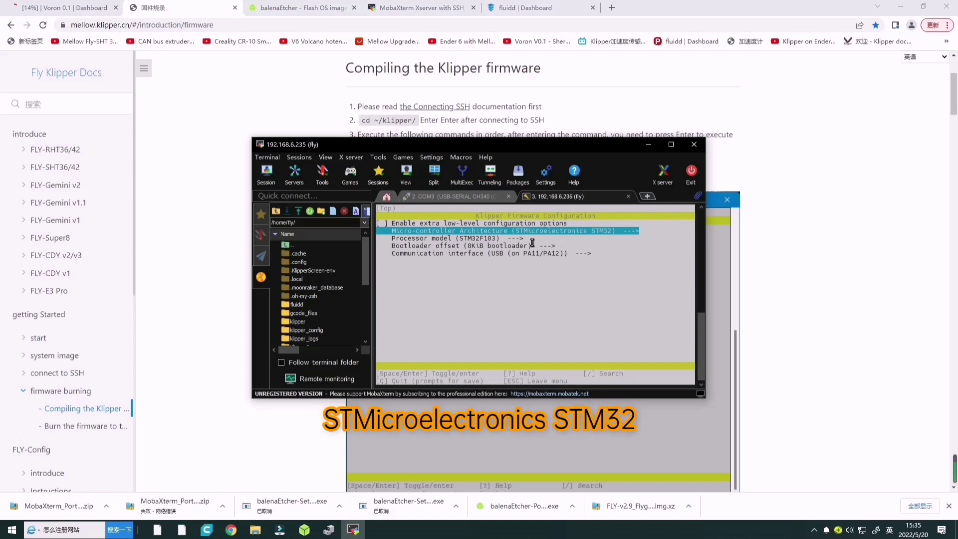
key(Down)
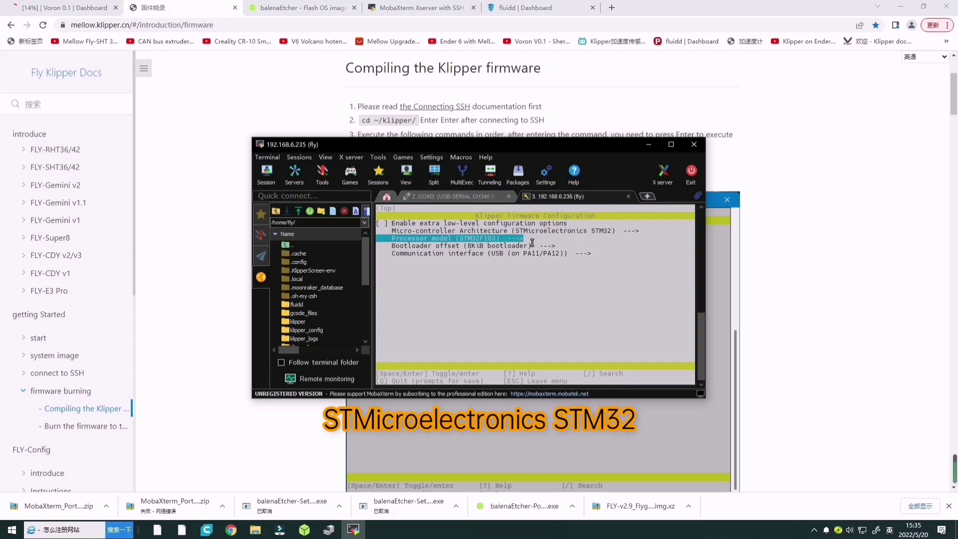
key(Return)
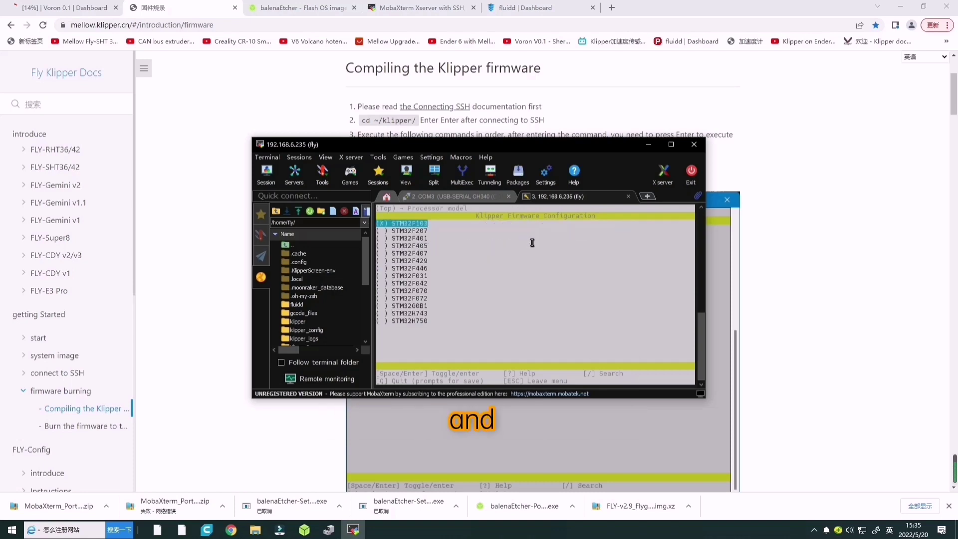
key(Down)
key(Down)
key(Down)
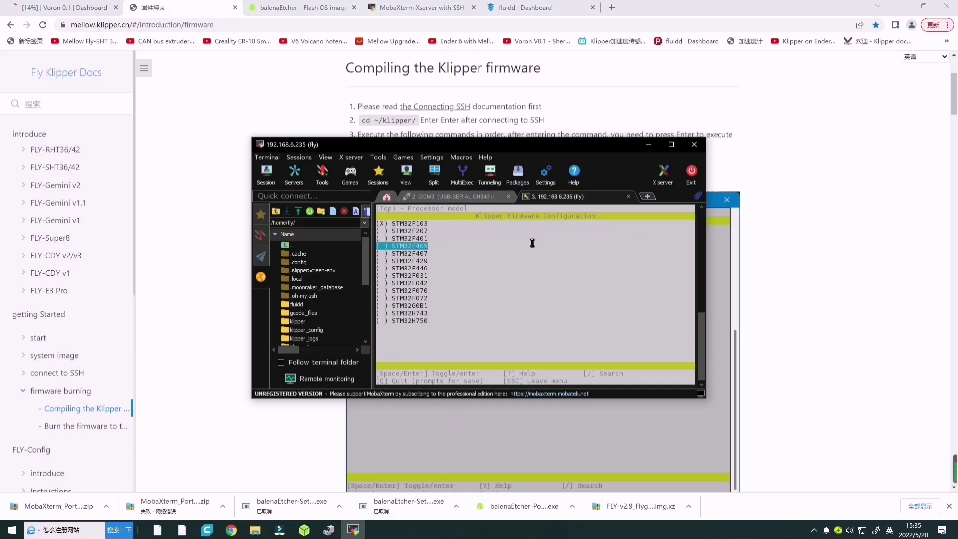
key(Return)
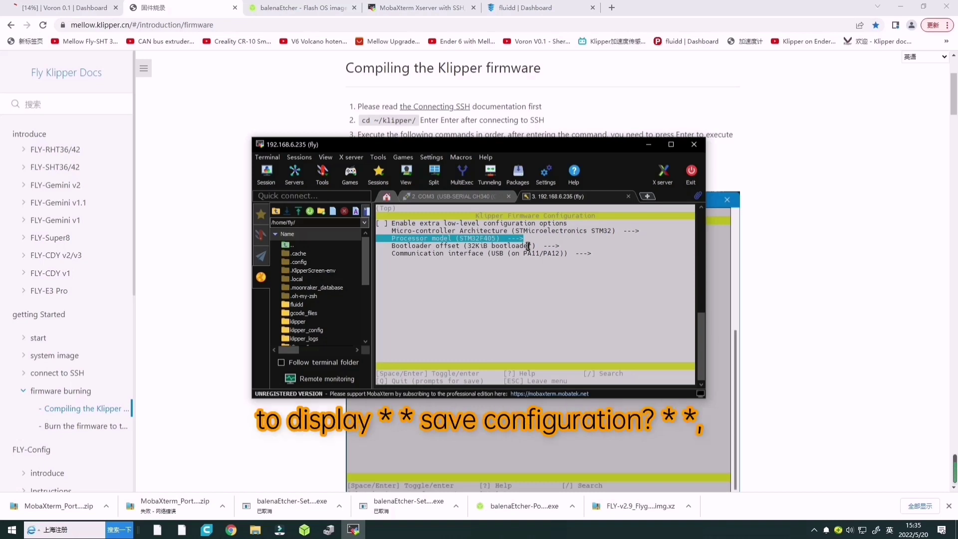
Quit menuconfig, saving the configuration with Y, and return to the shell prompt.
key(q)
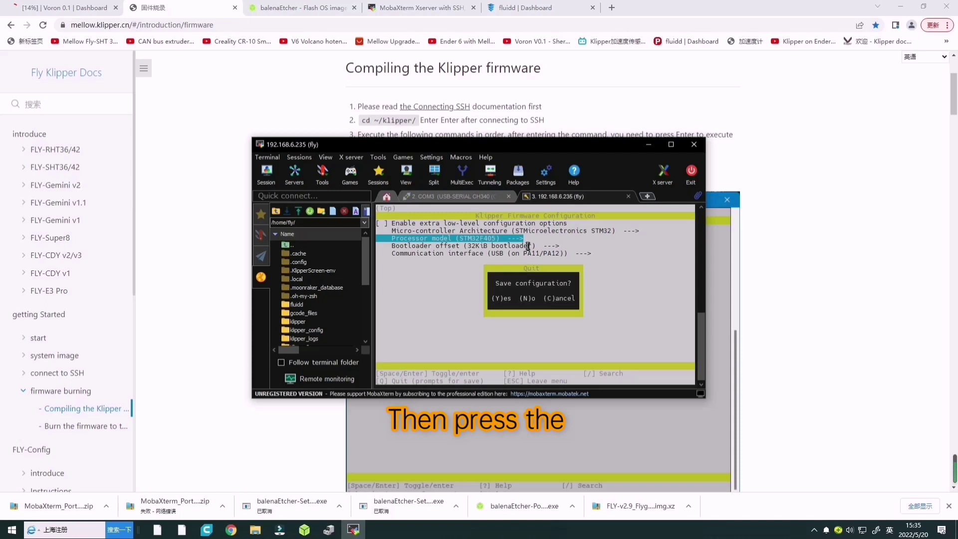
key(y)
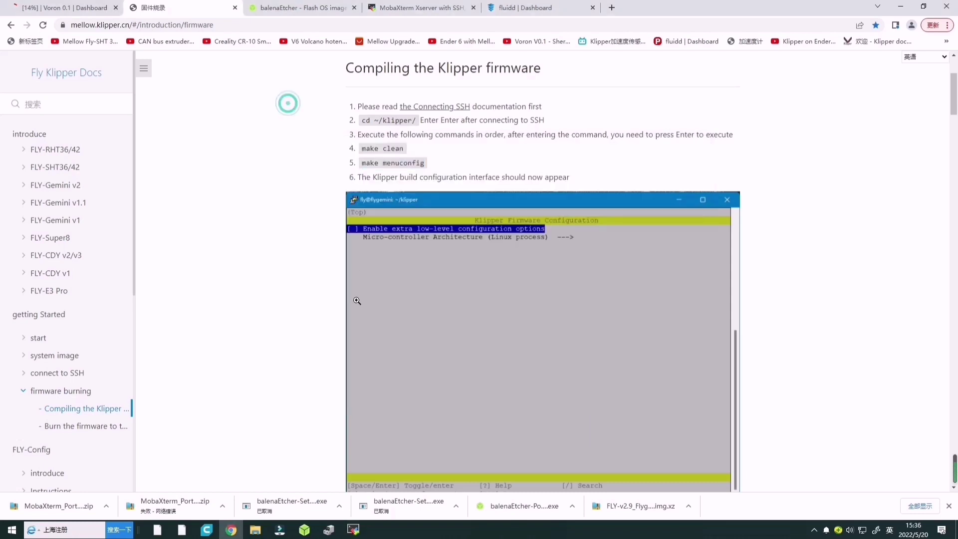
scroll(357, 300, down, 8)
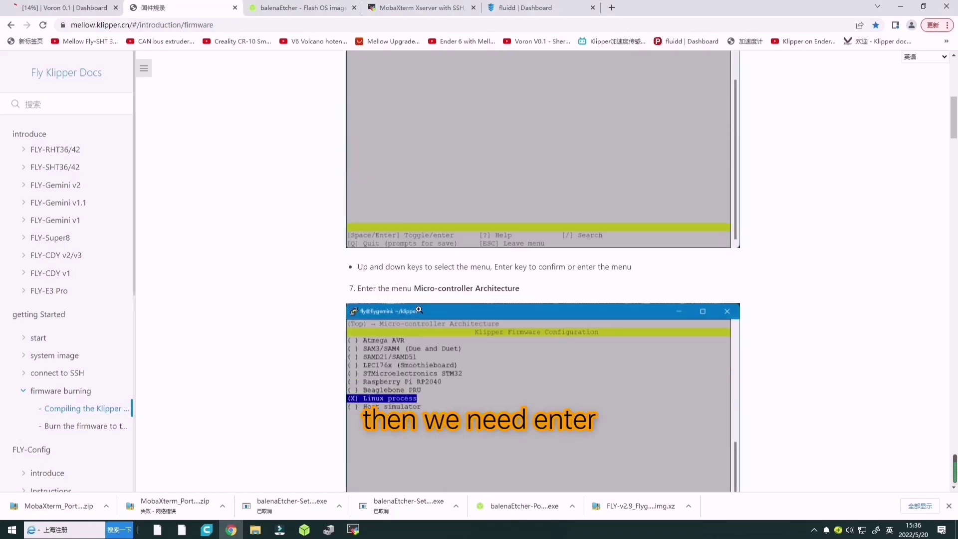
scroll(432, 320, down, 15)
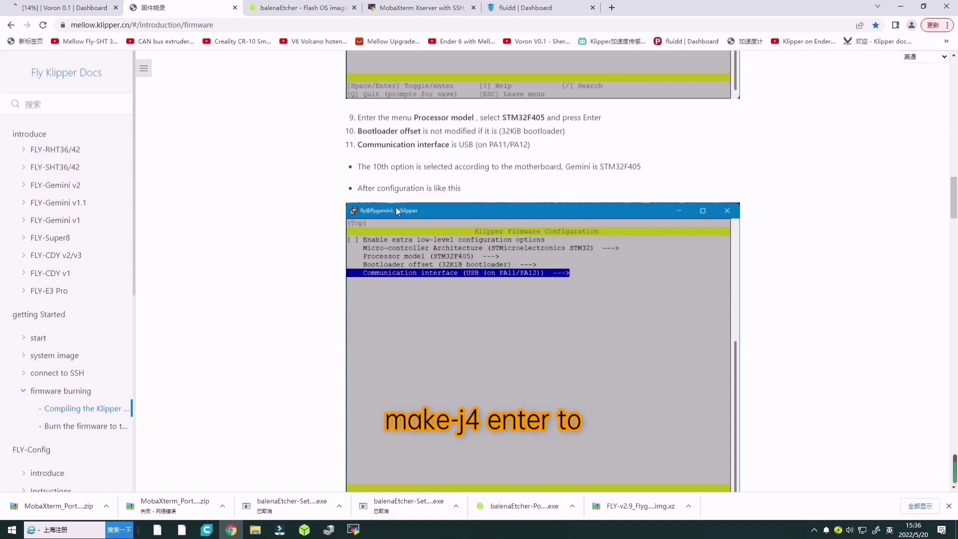
scroll(434, 309, down, 5)
scroll(438, 291, down, 3)
Run make -j4 from the docs to compile the firmware into out/klipper.bin.
drag(381, 171, 416, 173)
click(353, 528)
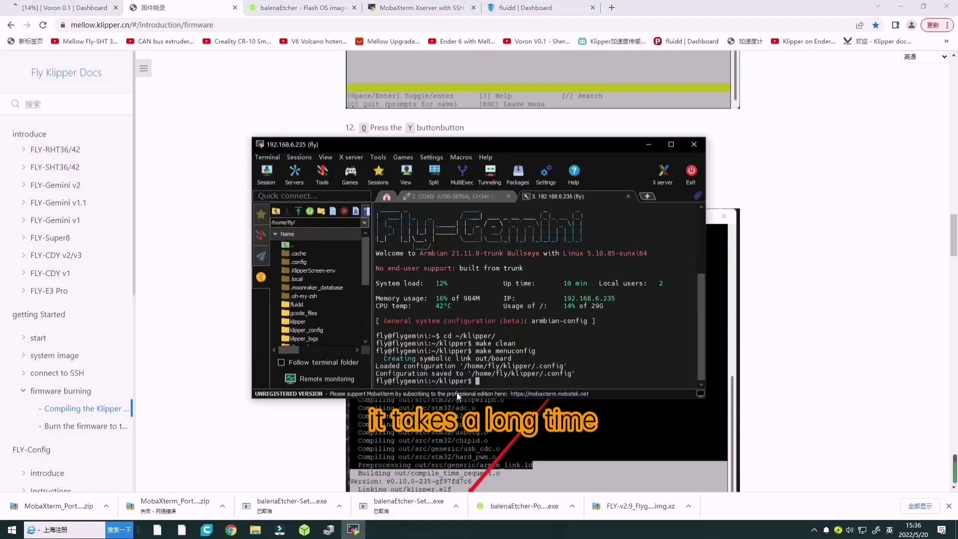
right_click(489, 381)
click(526, 132)
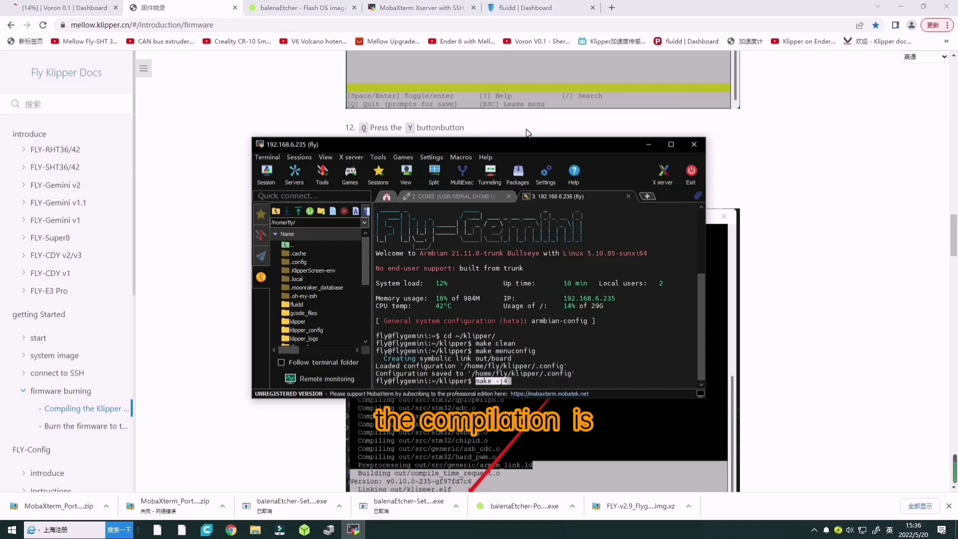
key(Return)
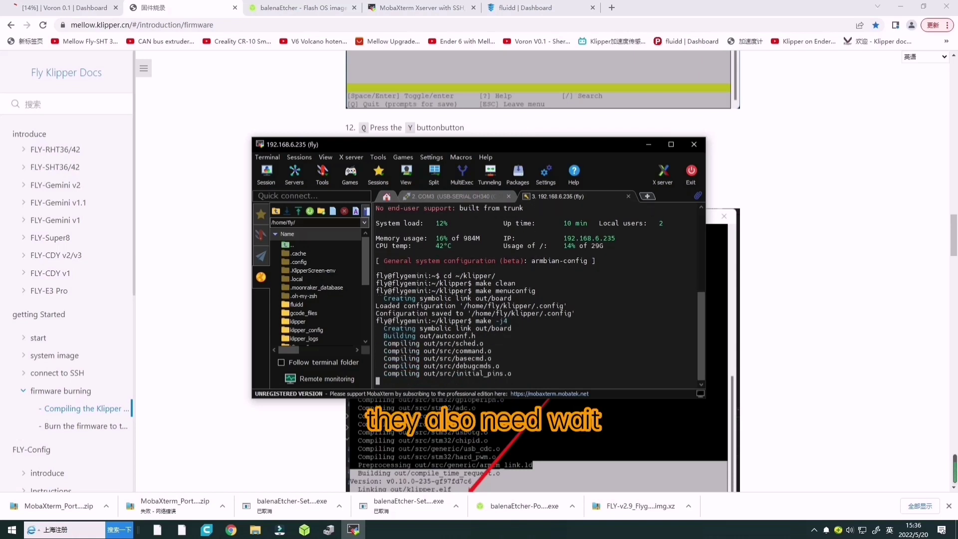
scroll(369, 455, down, 1)
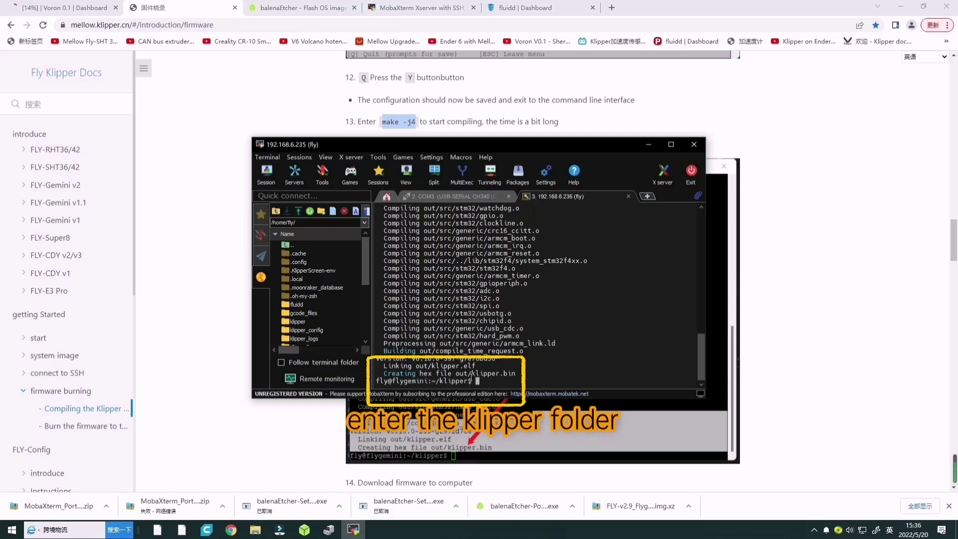
Browse the SFTP sidebar to /home/fly/klipper/out/ and select klipper.bin.
double_click(298, 321)
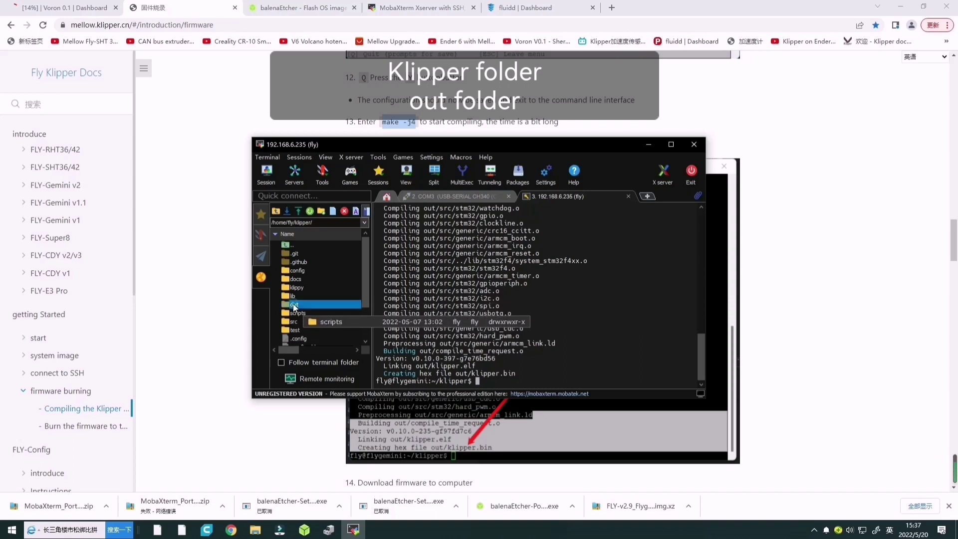
double_click(294, 305)
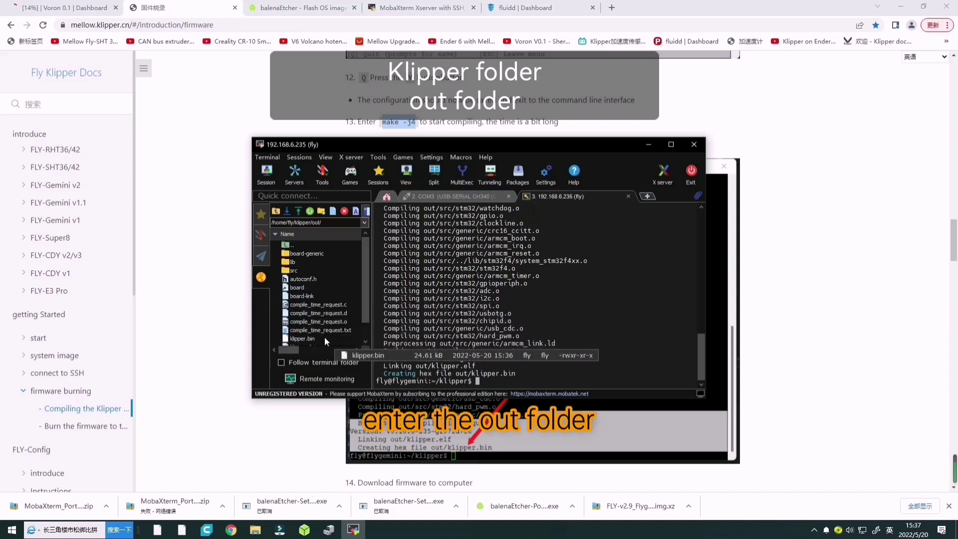
click(306, 338)
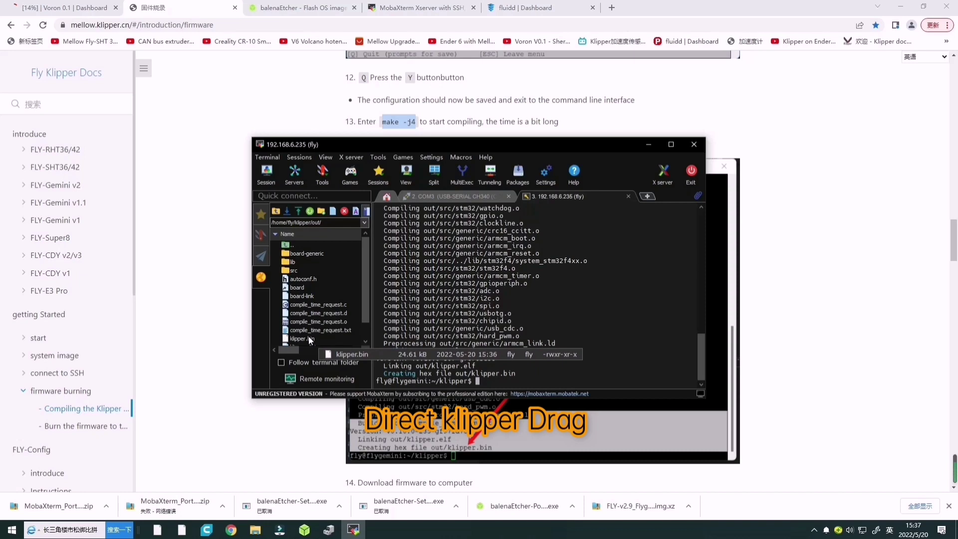
Close the USB drive F: window and safely eject the drive with 拔出U盘 from the tray.
click(337, 339)
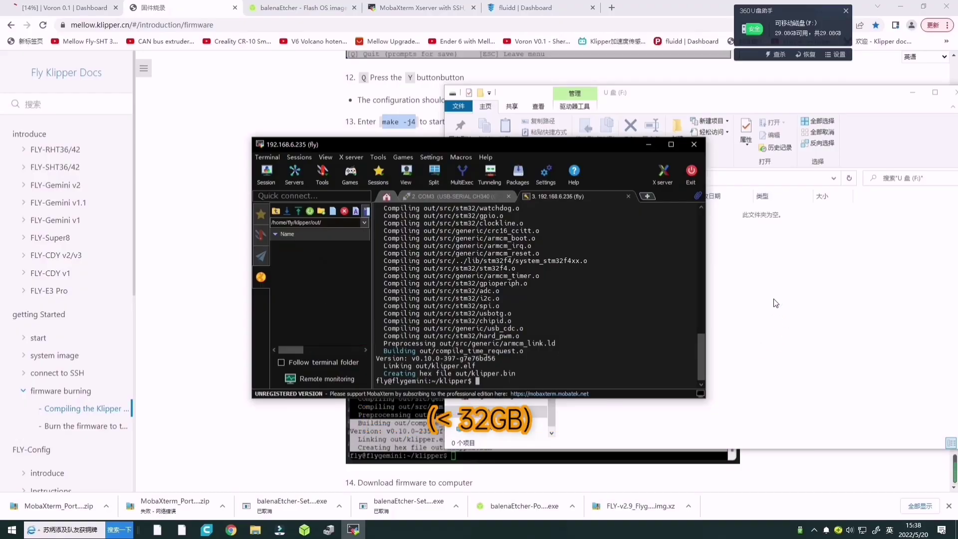
click(789, 274)
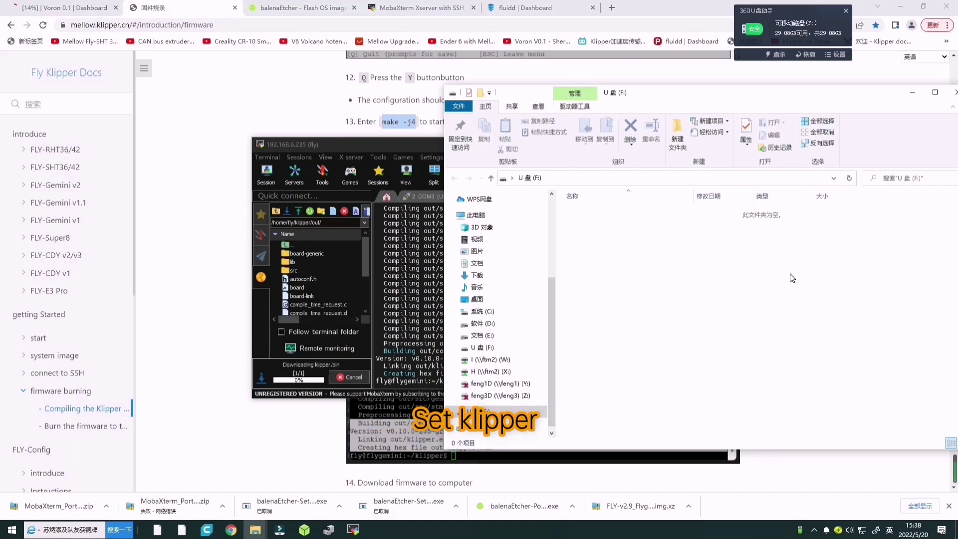
click(627, 248)
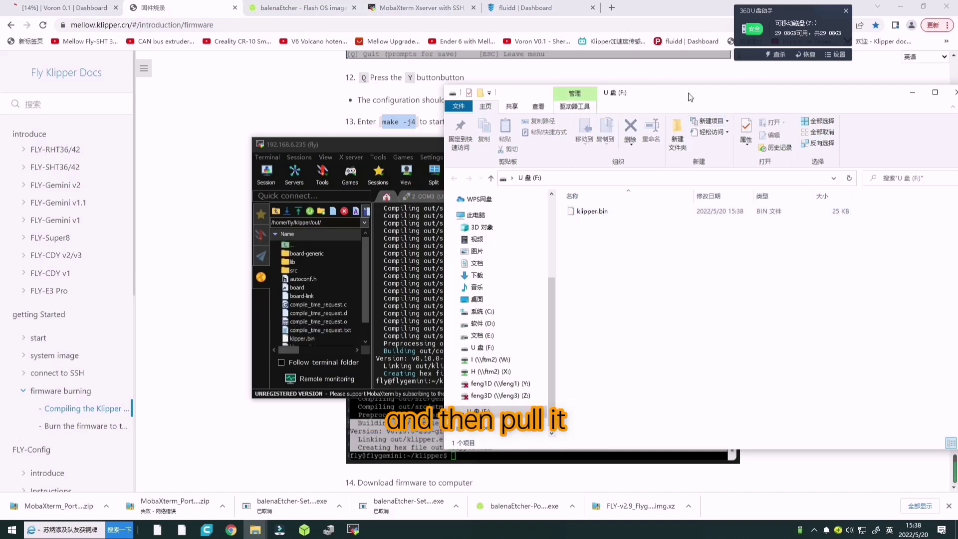
drag(683, 97, 561, 90)
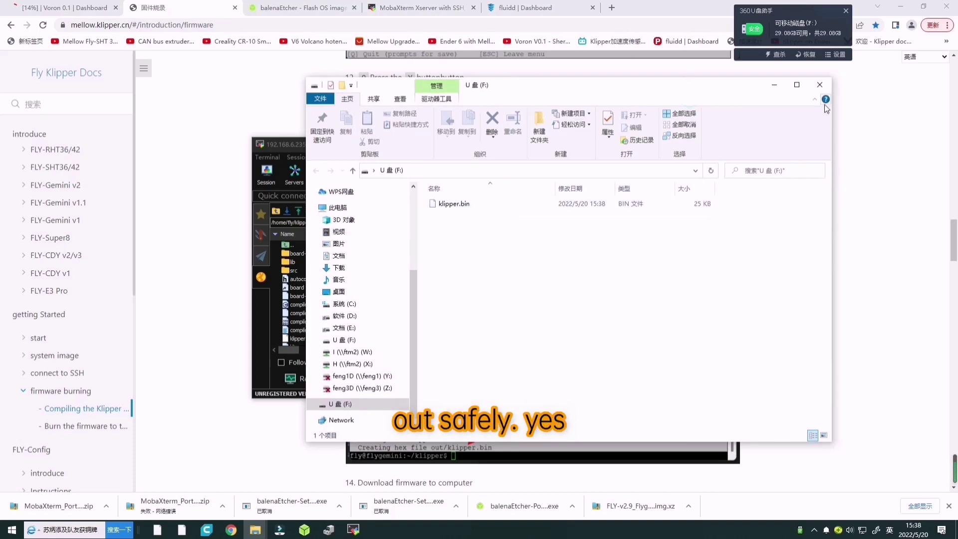
click(821, 86)
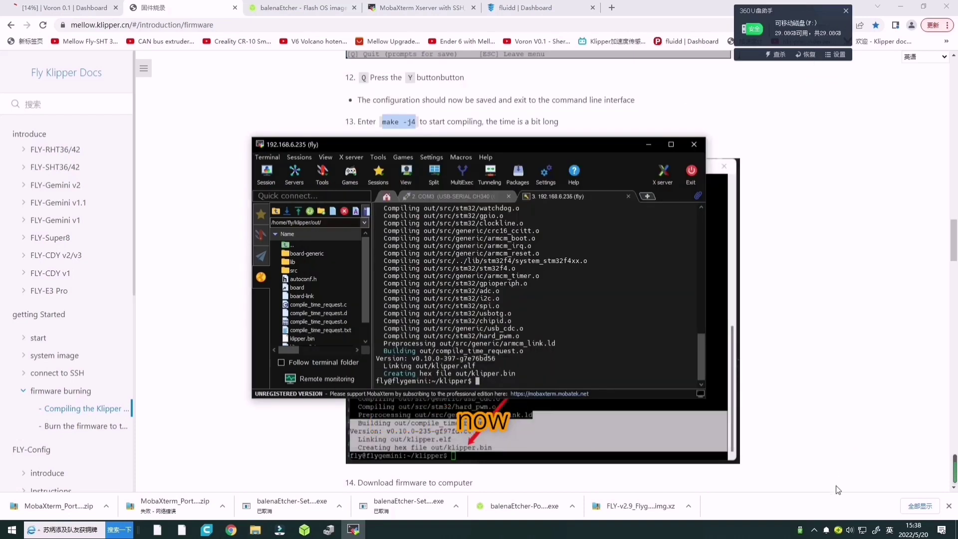
click(800, 529)
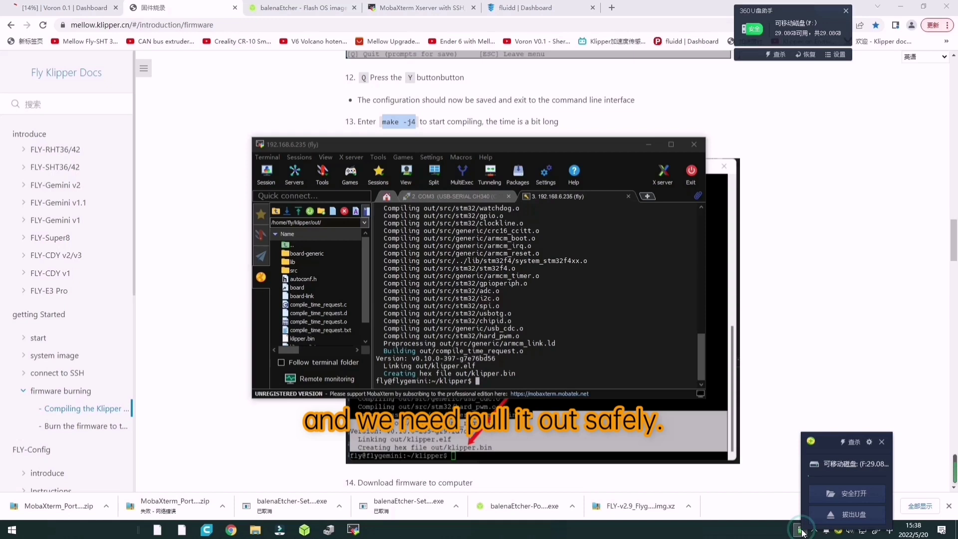
click(841, 517)
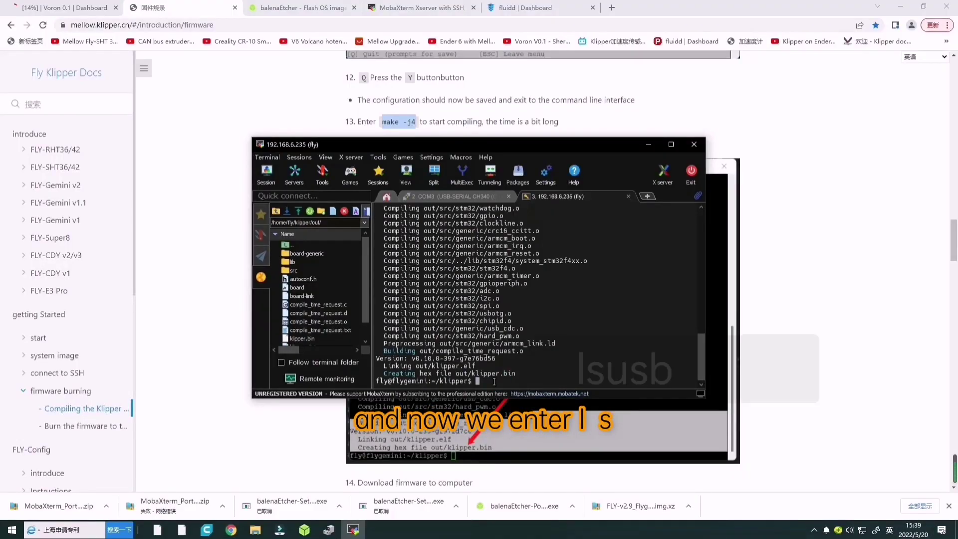
Run lsusb and highlight the OpenMoko stm32f405xx device in its output.
text(ls)
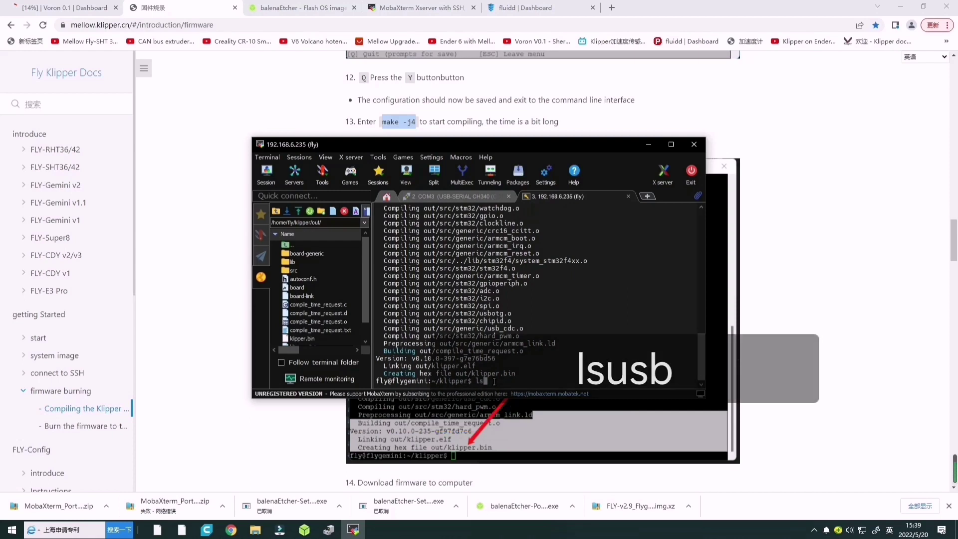
text(usb)
key(Return)
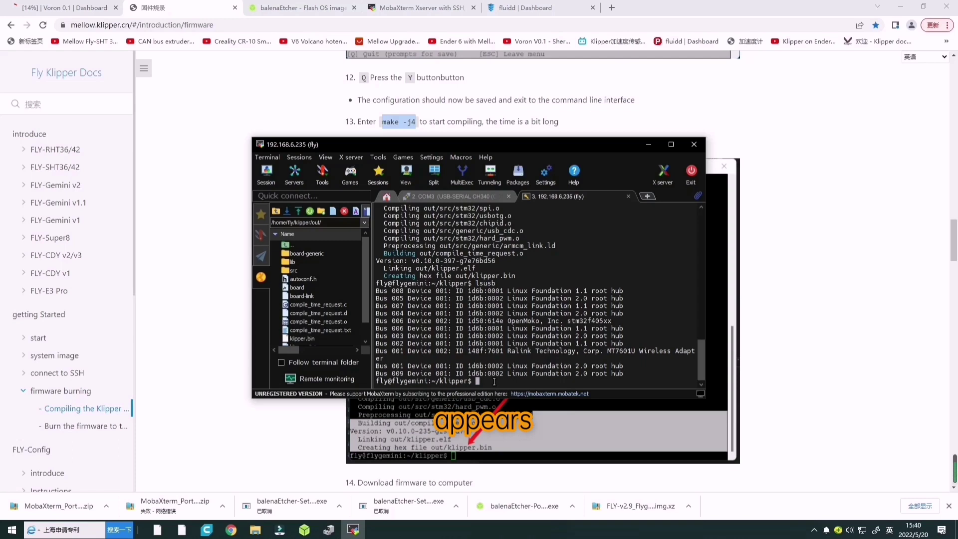
drag(566, 321, 684, 324)
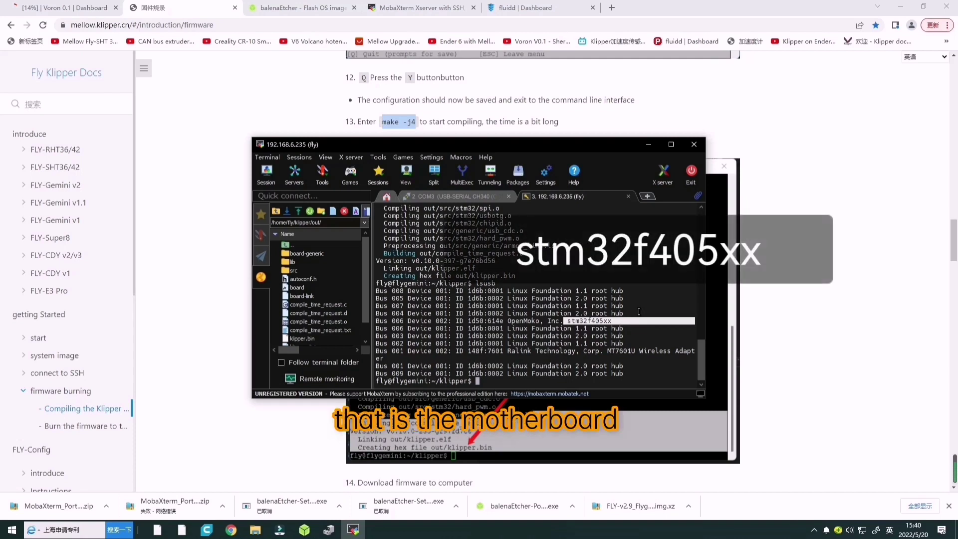
Check the FLY Tools serial ID page on port 9999, then highlight Fluidd's 'ADC out of range' error.
click(547, 9)
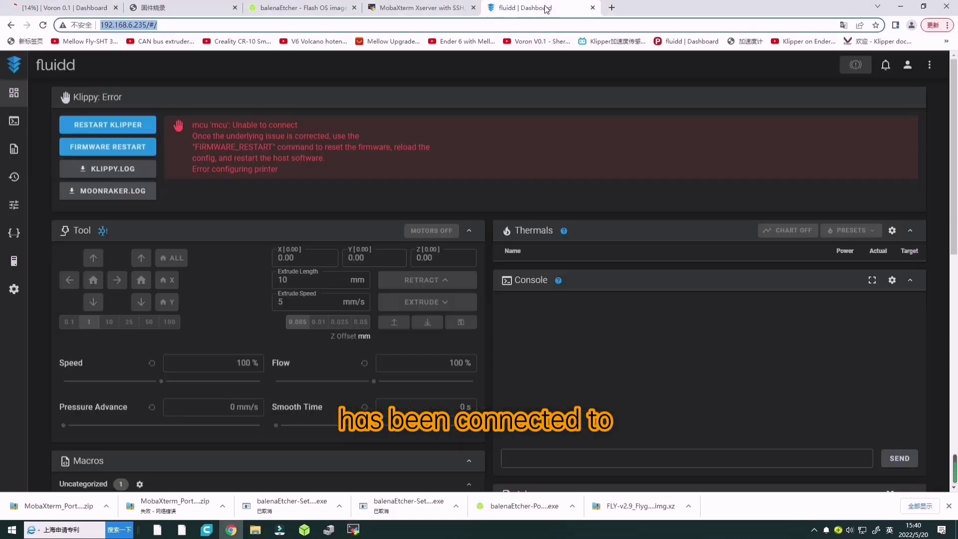
click(183, 25)
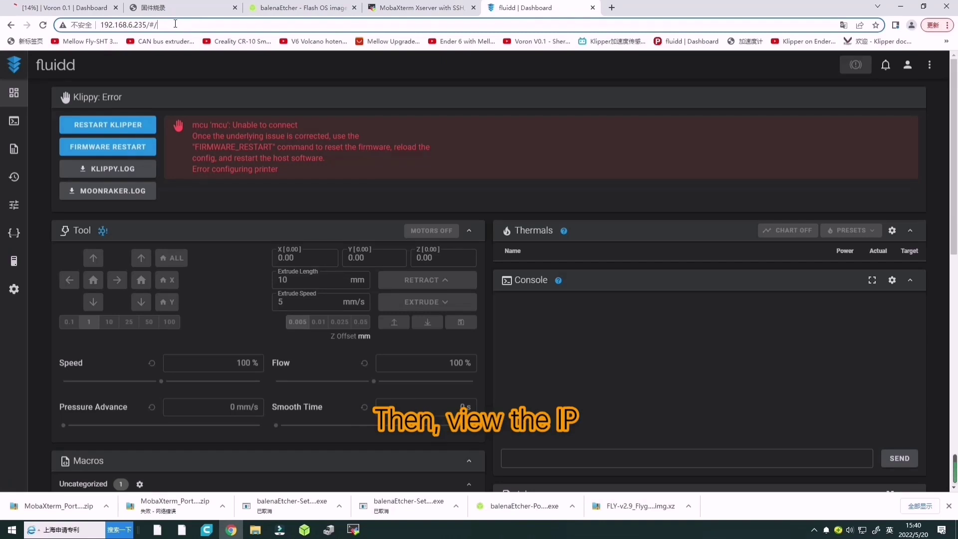
key(BackSpace)
key(BackSpace)
key(BackSpace)
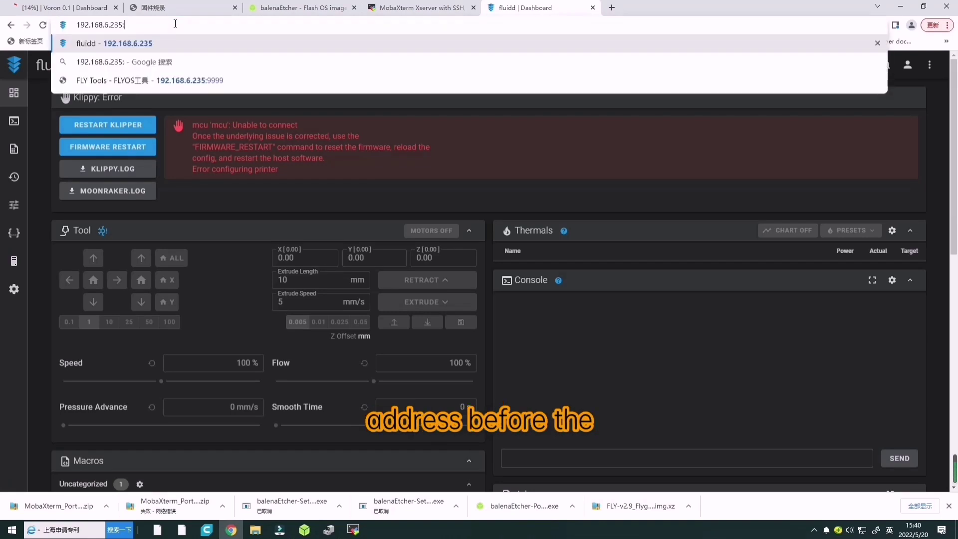
text(:9999)
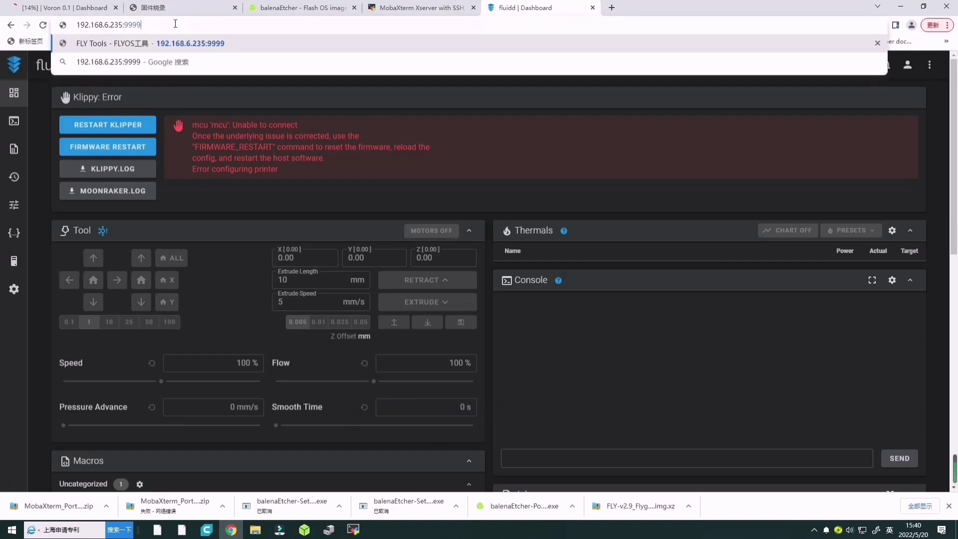
key(Return)
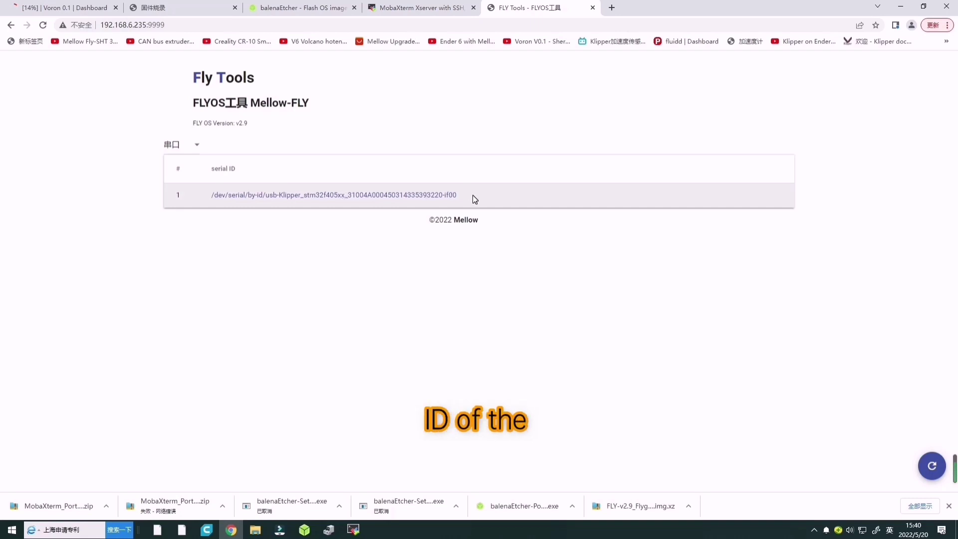
click(10, 27)
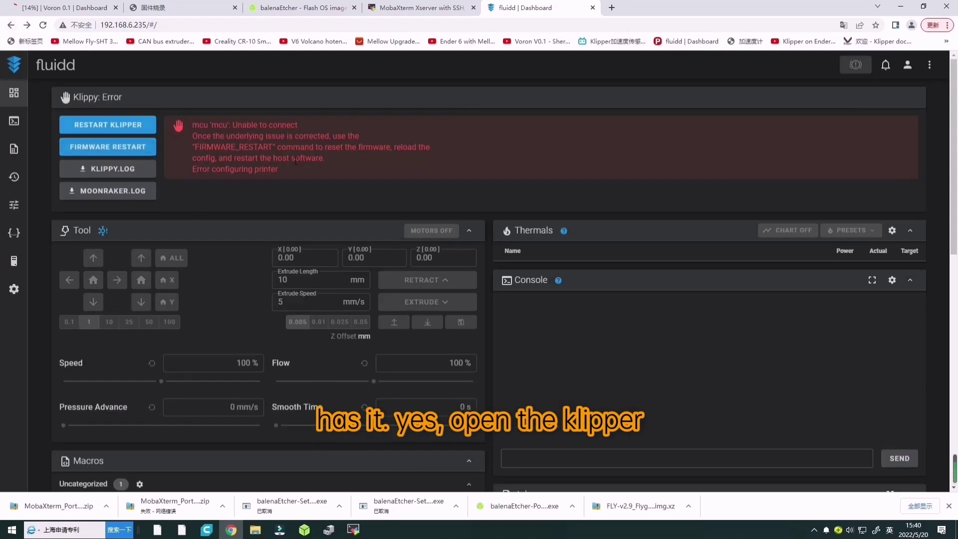
drag(272, 124, 333, 125)
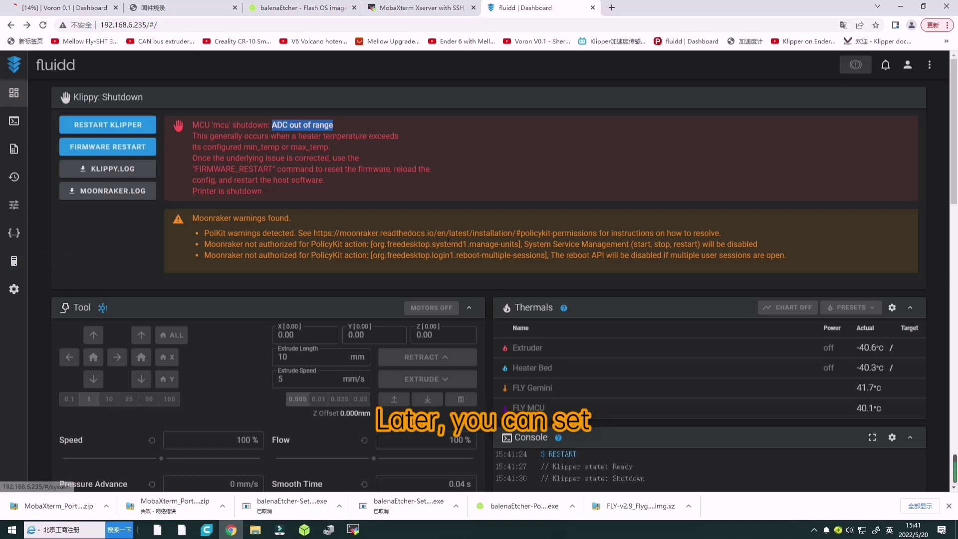
In printer.cfg, comment out the FLY_GEMINI_V1 include, uncomment FLY_GEMINI_V2, then save and restart.
click(14, 232)
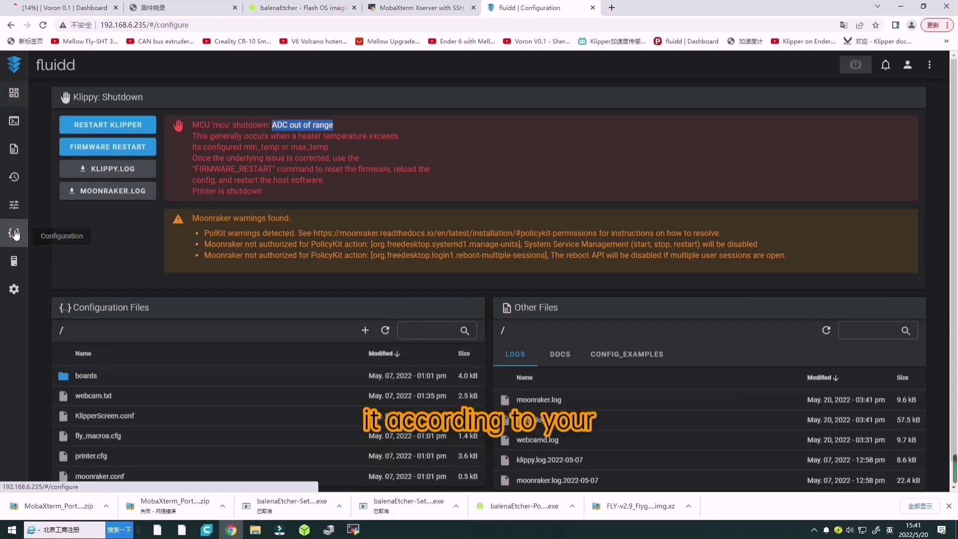
click(92, 441)
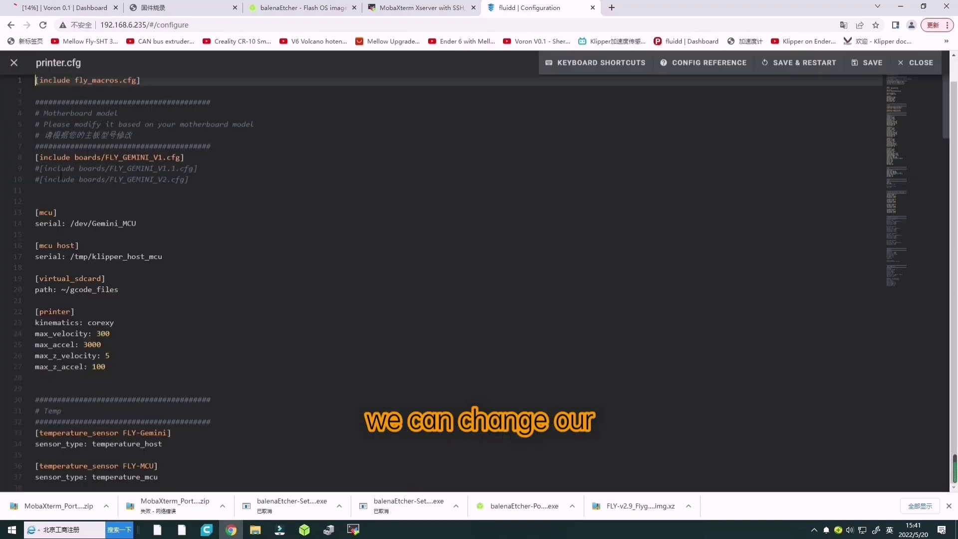
click(160, 178)
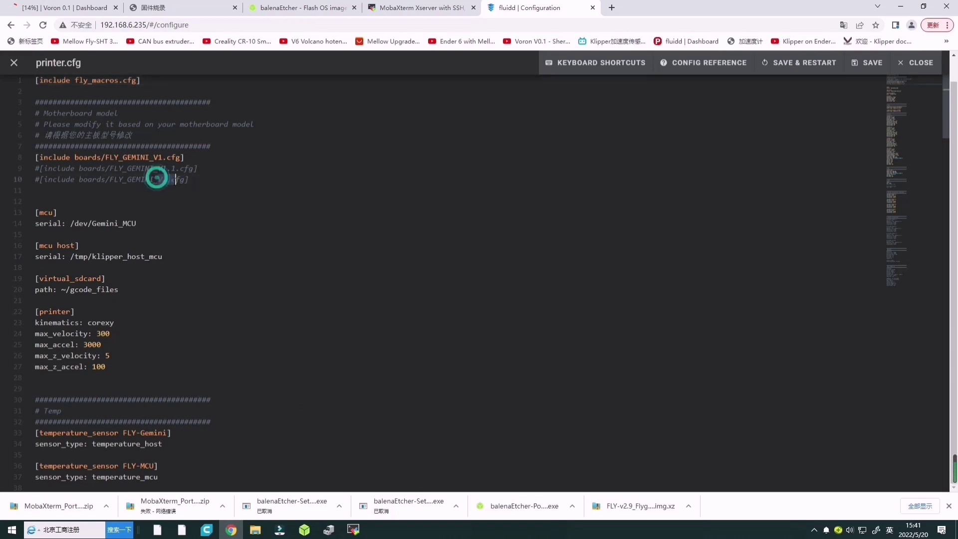
click(194, 199)
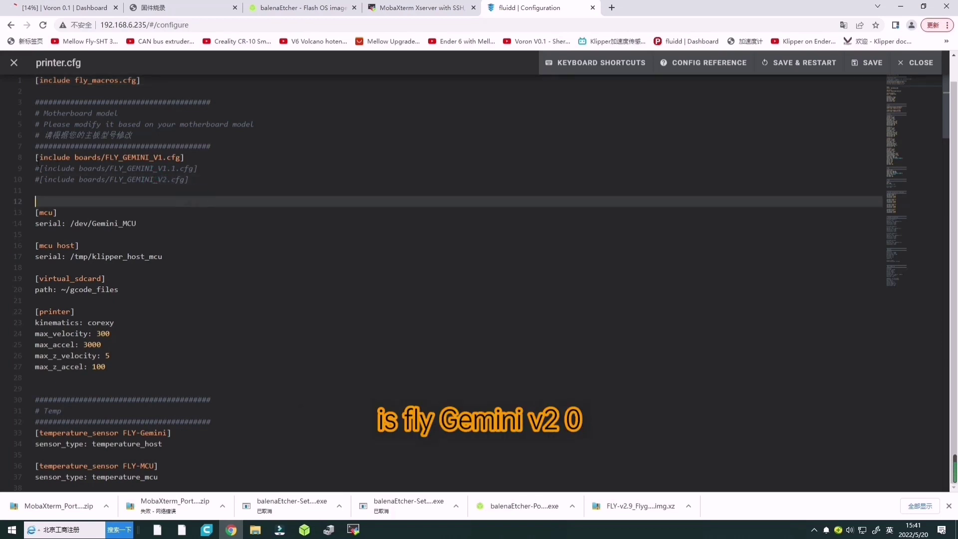
click(34, 158)
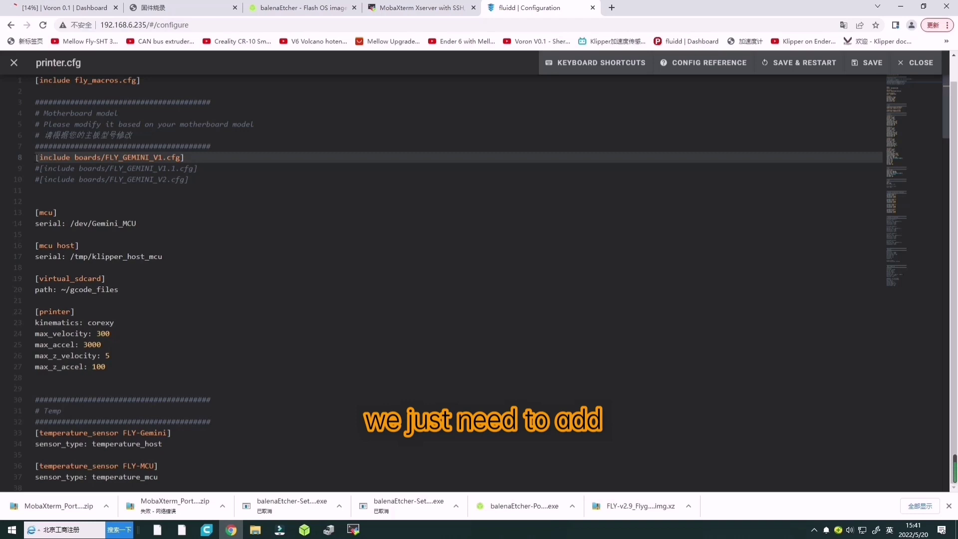
text(#)
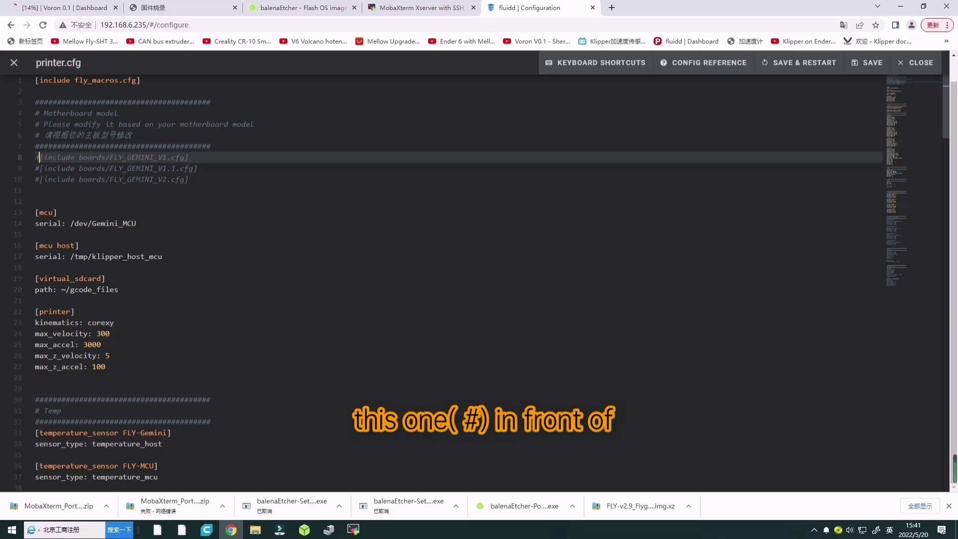
click(43, 179)
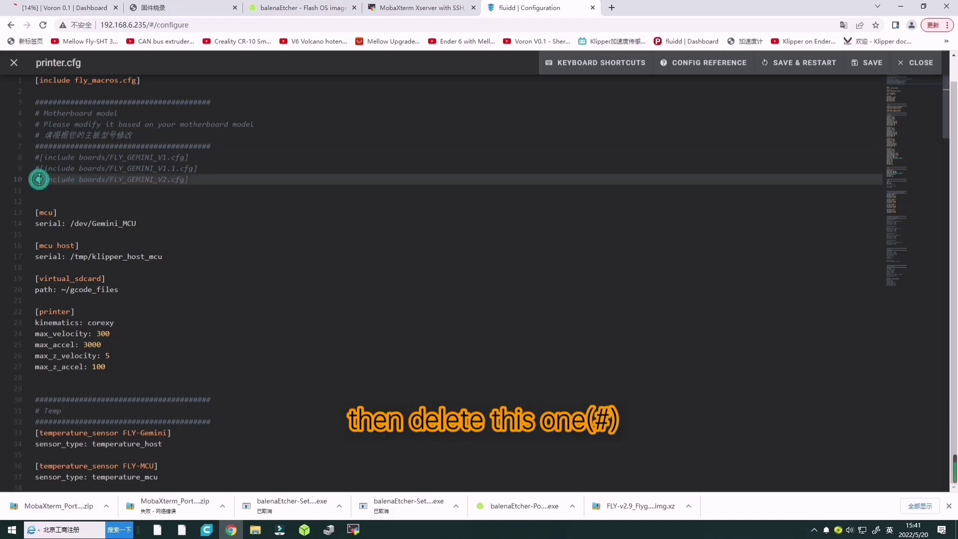
key(BackSpace)
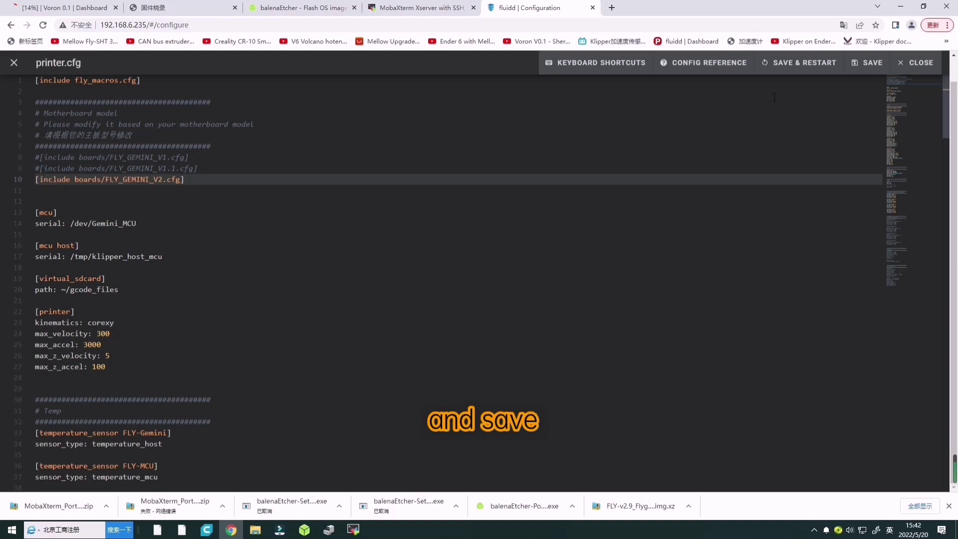
click(793, 61)
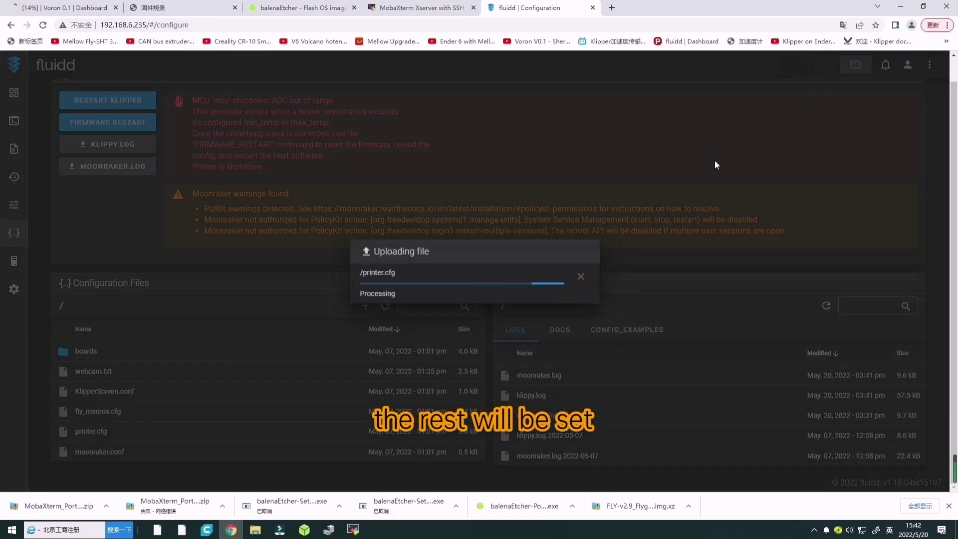